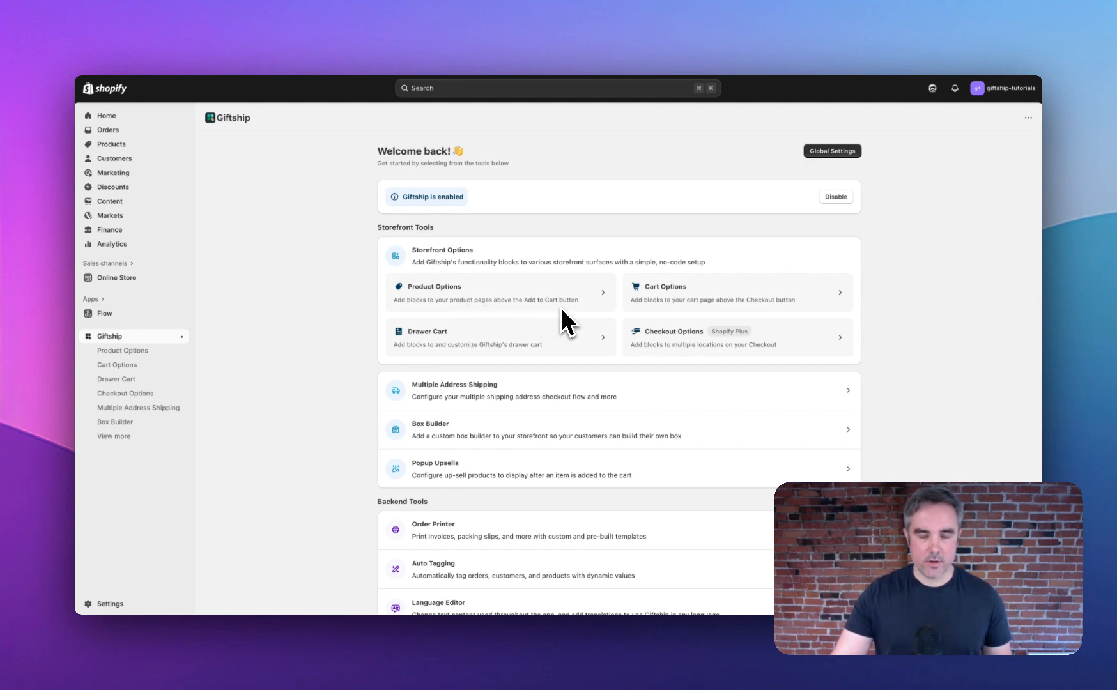
View the storefront page of The Collection Snowboard: Liquid and return to the Giftship dashboard.
{"action": "left_click", "coordinate": [419, 25]}
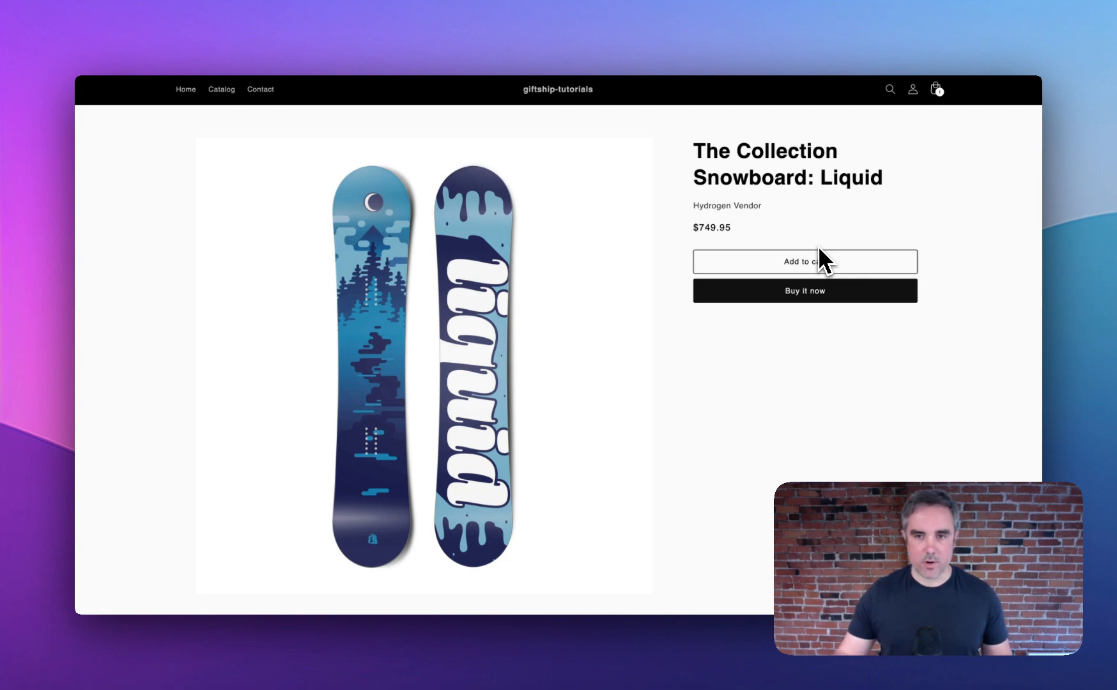
{"action": "left_click", "coordinate": [300, 30]}
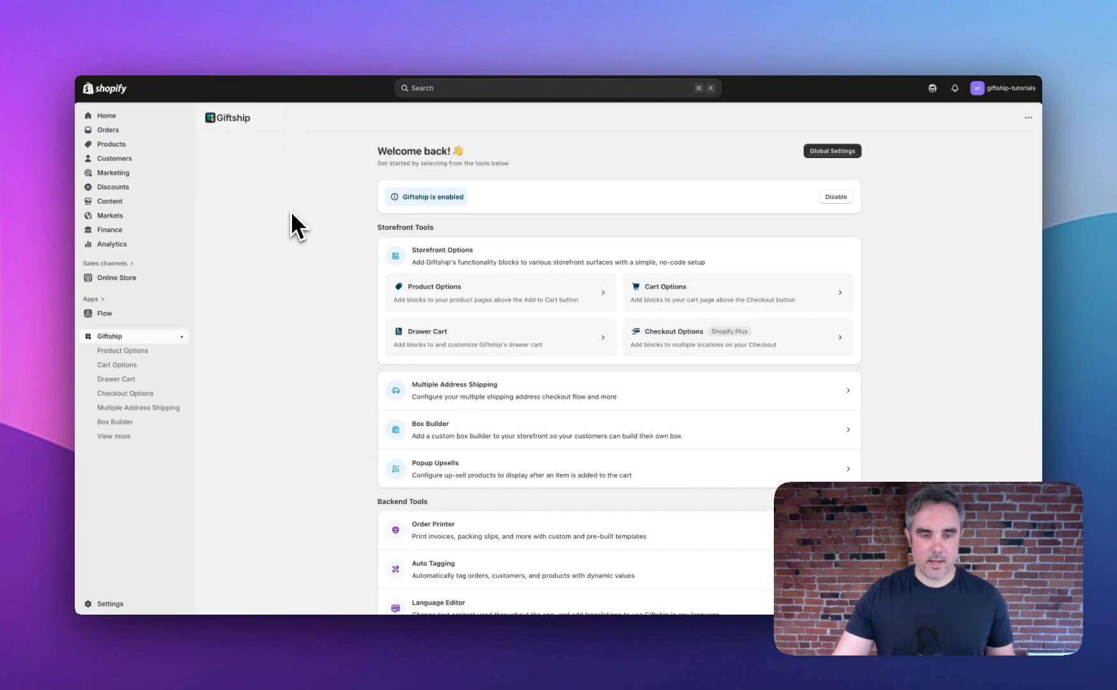
Create a new product option set and title it "Upsell and Gift Message".
{"action": "left_click", "coordinate": [502, 297]}
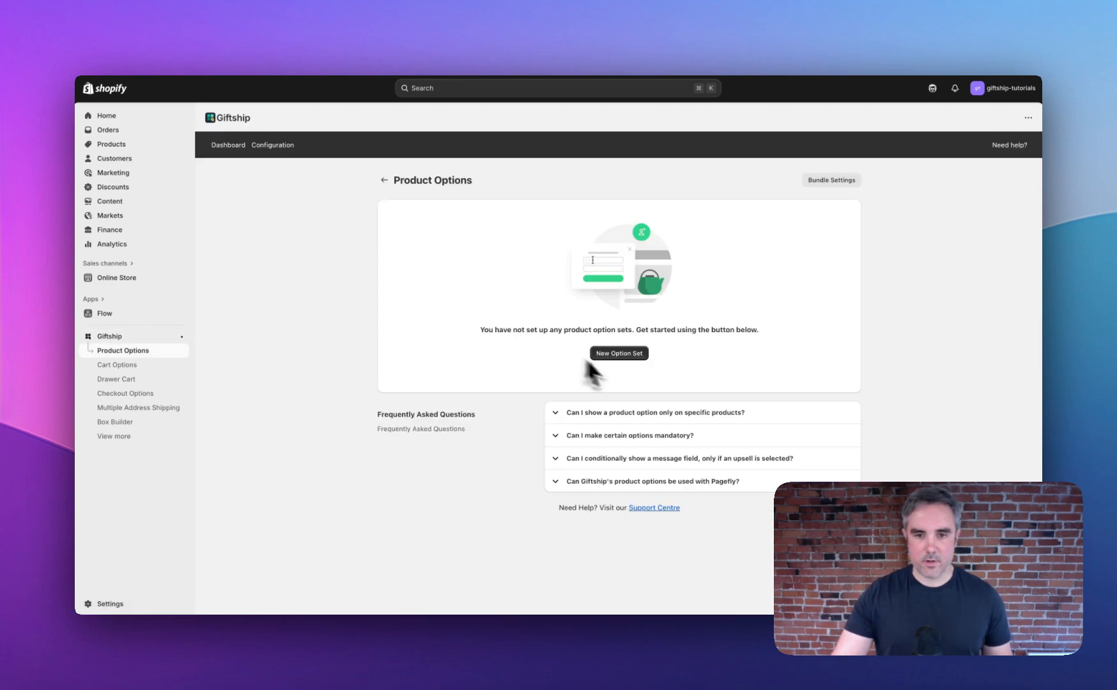
{"action": "left_click", "coordinate": [628, 355]}
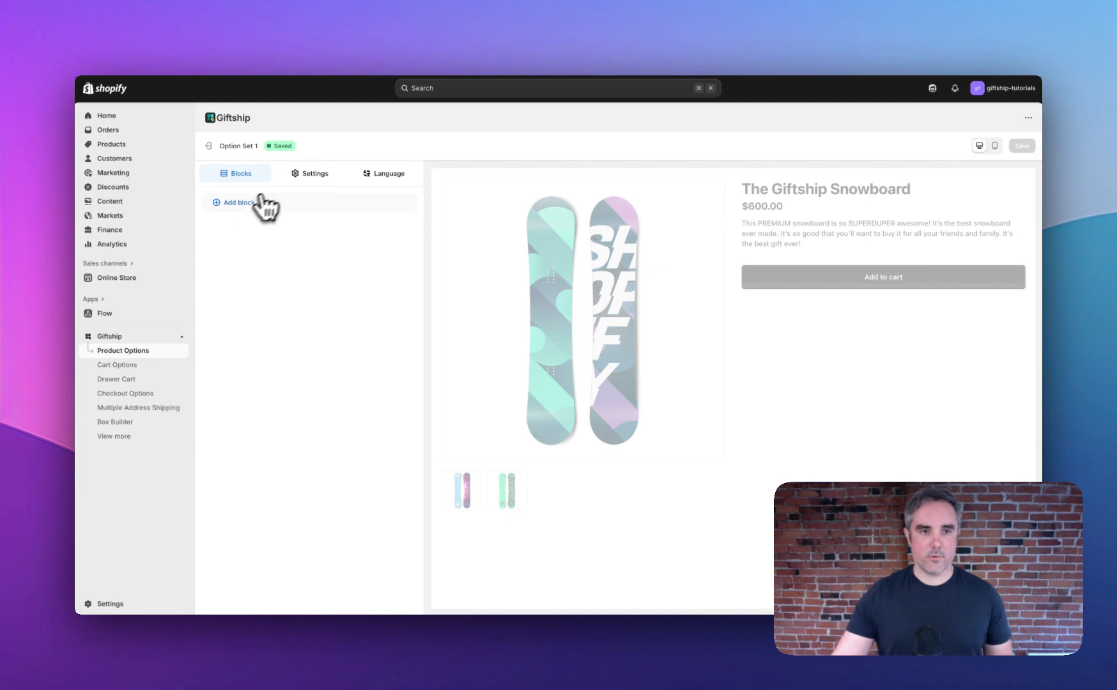
{"action": "left_click", "coordinate": [319, 177]}
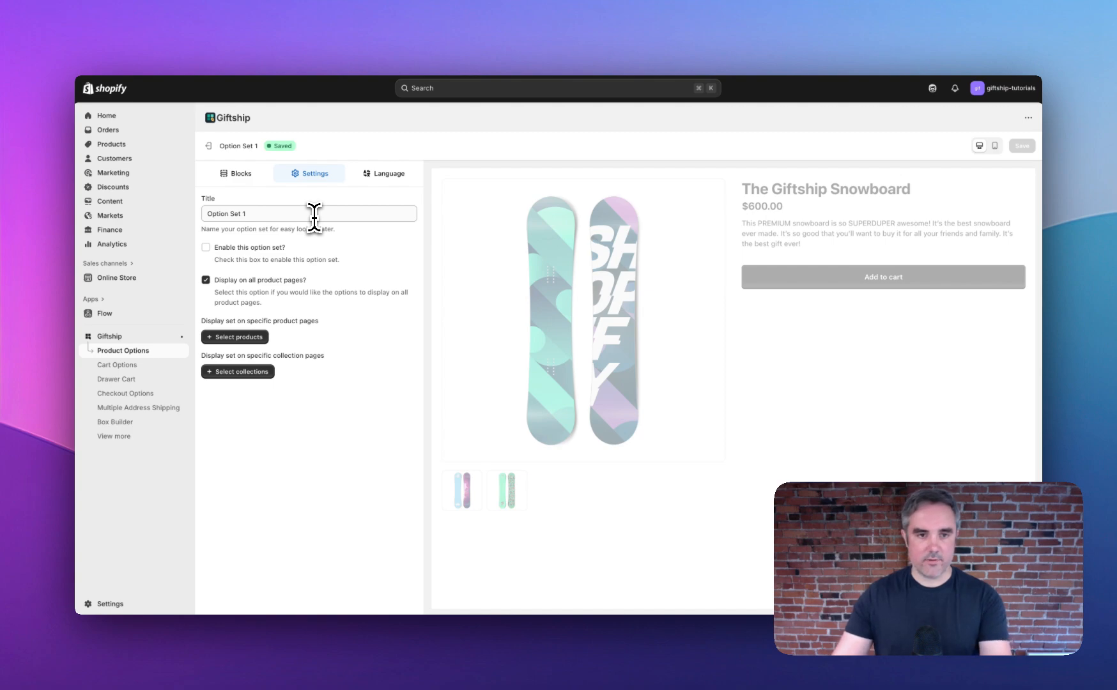
{"action": "left_click", "coordinate": [314, 213]}
{"action": "key", "text": "super+a"}
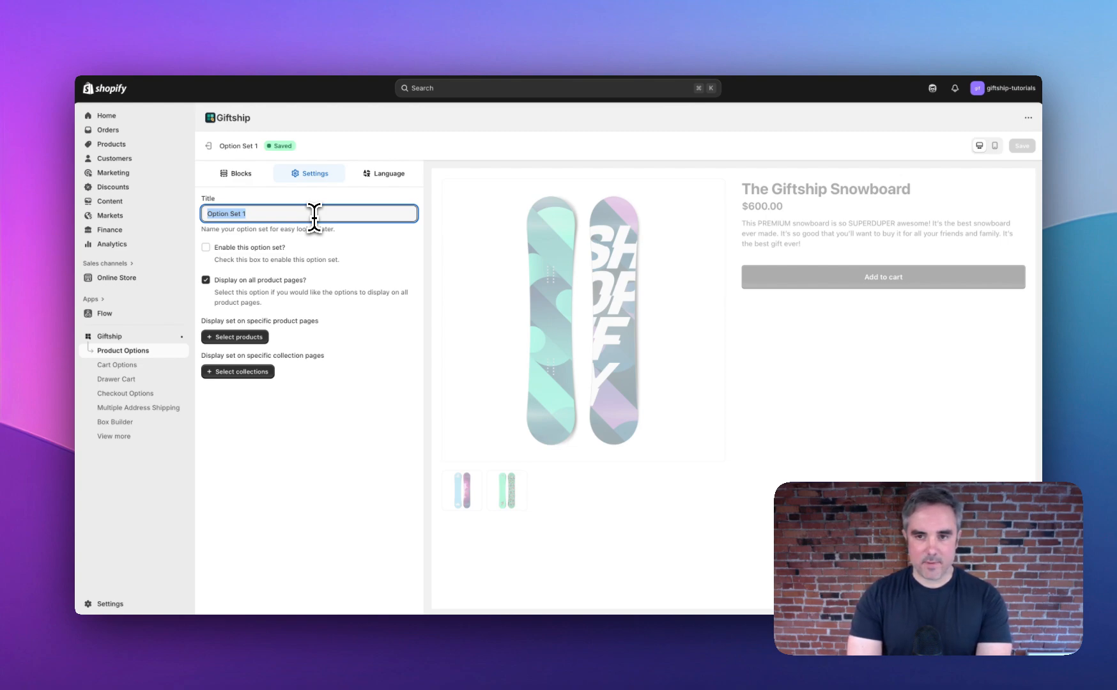
{"action": "type", "text": "Up"}
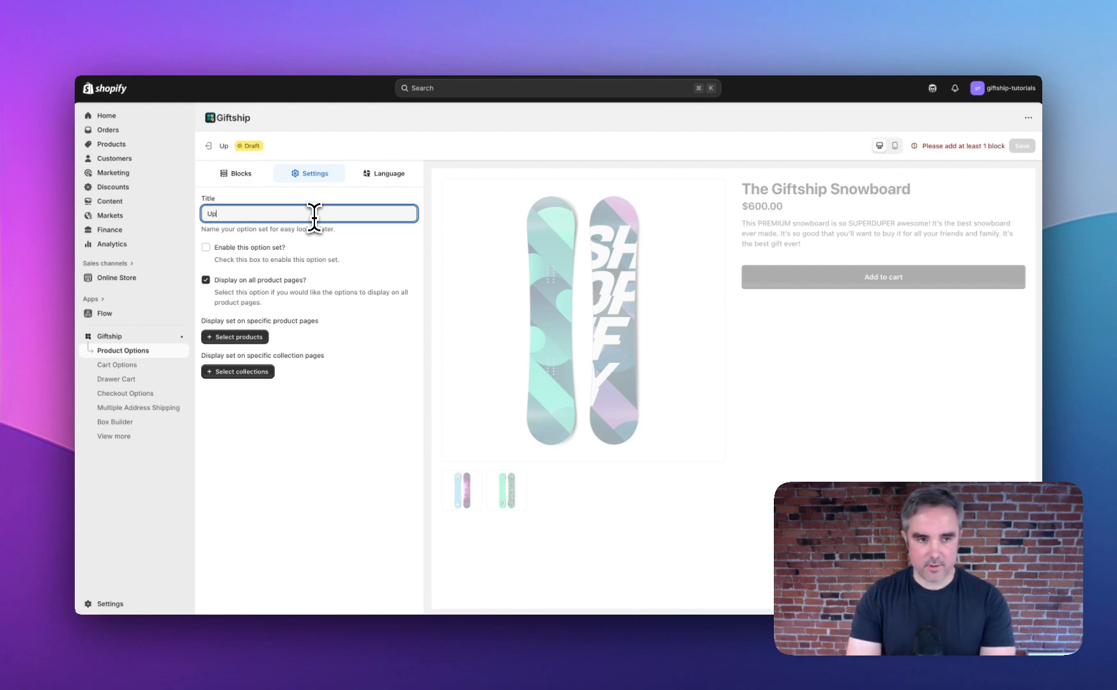
{"action": "type", "text": "sell and Gi"}
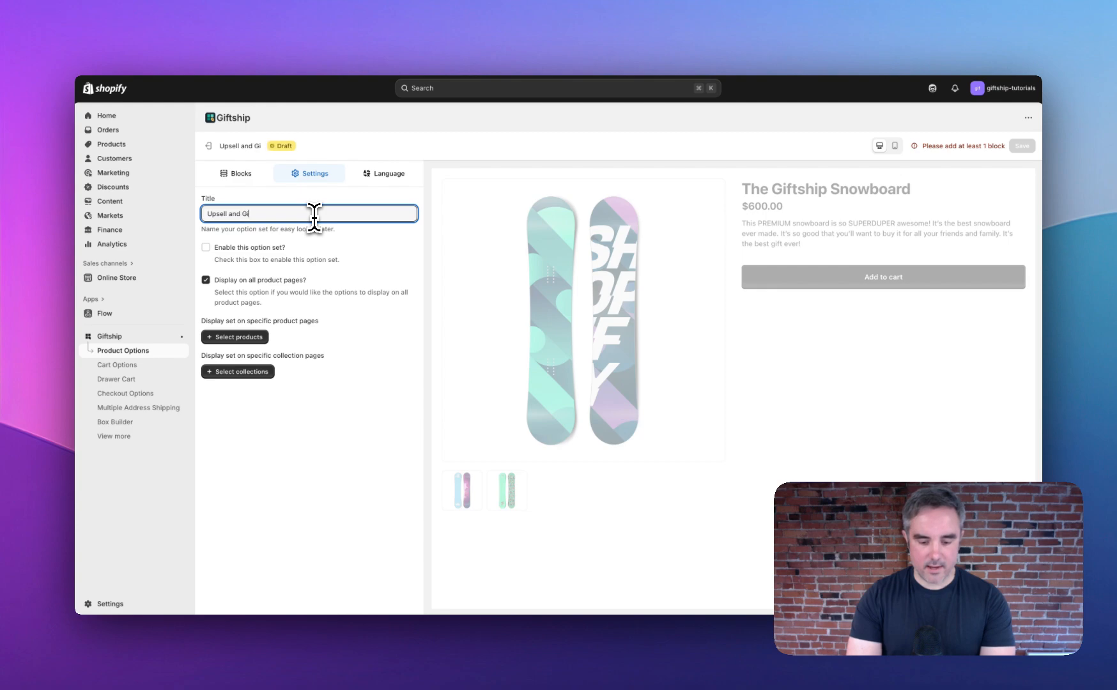
{"action": "type", "text": "ft Message"}
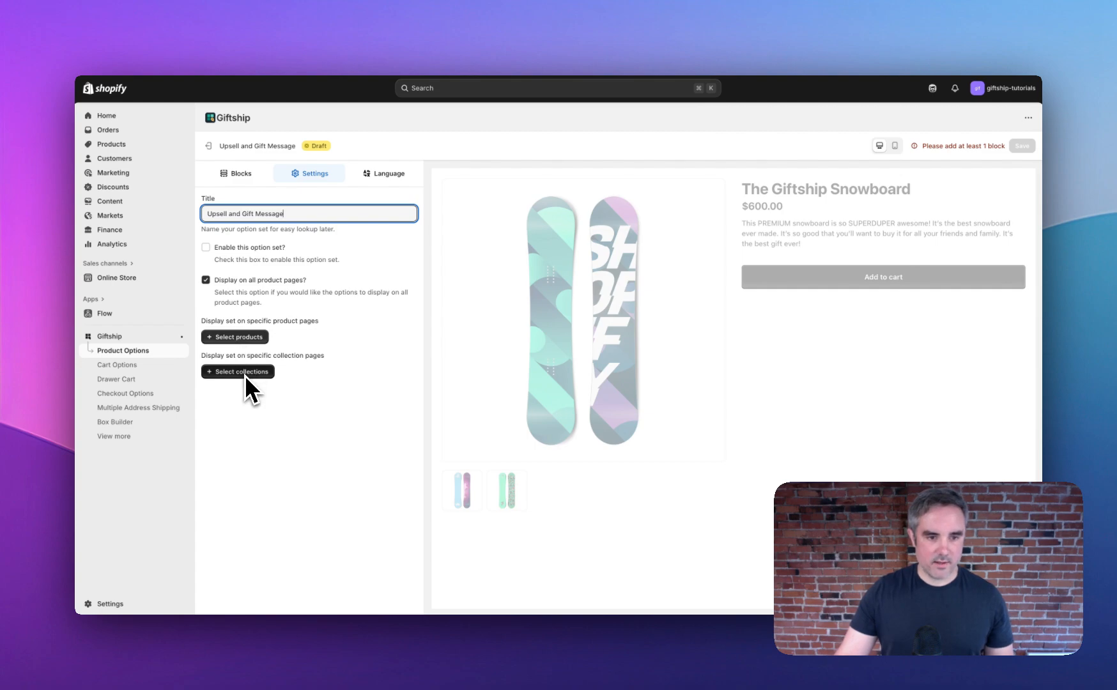
Browse the products on which the option set could be displayed, without selecting any.
{"action": "left_click", "coordinate": [246, 339]}
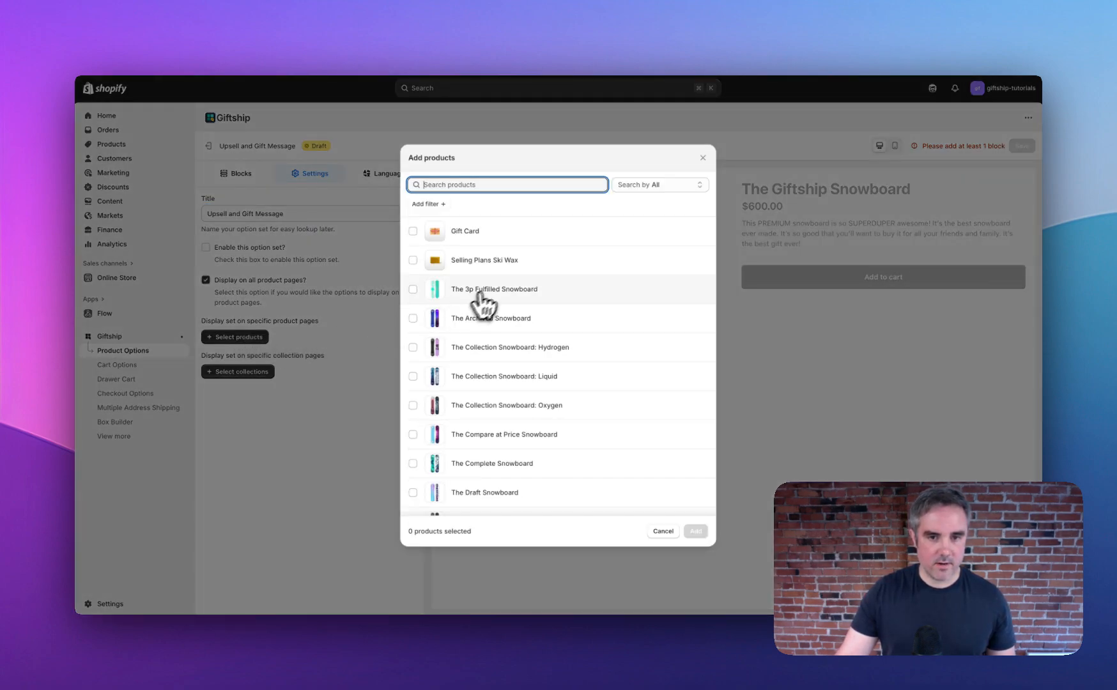
{"action": "scroll", "coordinate": [489, 319], "scroll_direction": "down", "scroll_amount": 3}
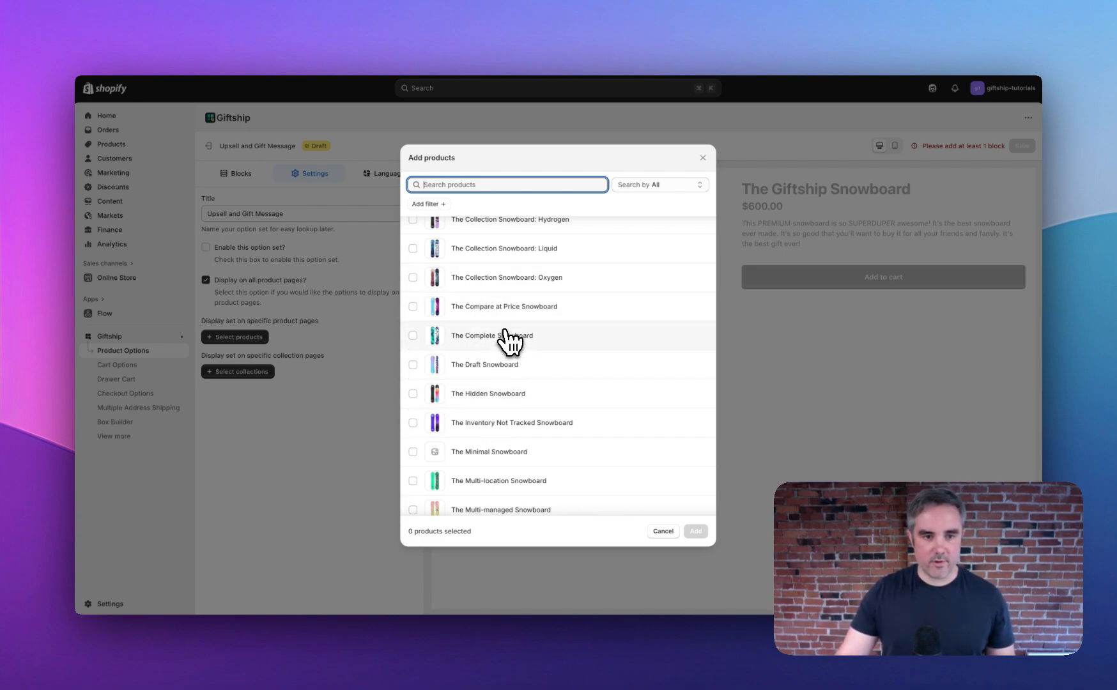
{"action": "left_click", "coordinate": [702, 157]}
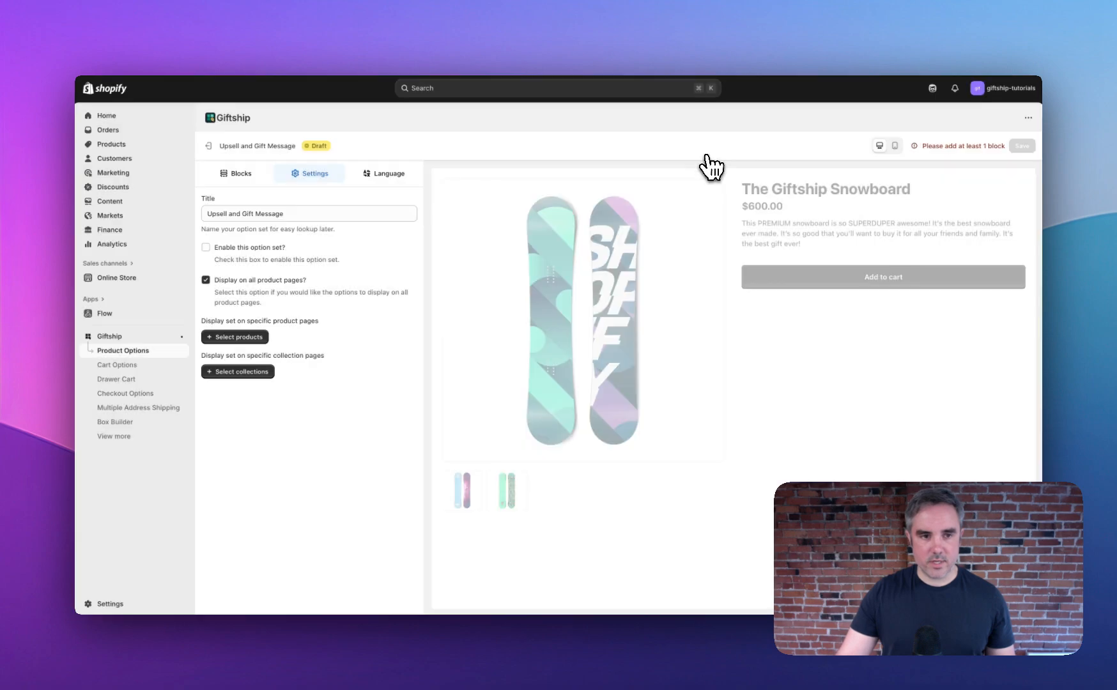
Enable the option set and add an Upsell block followed by a Gift Message block.
{"action": "left_click", "coordinate": [206, 248]}
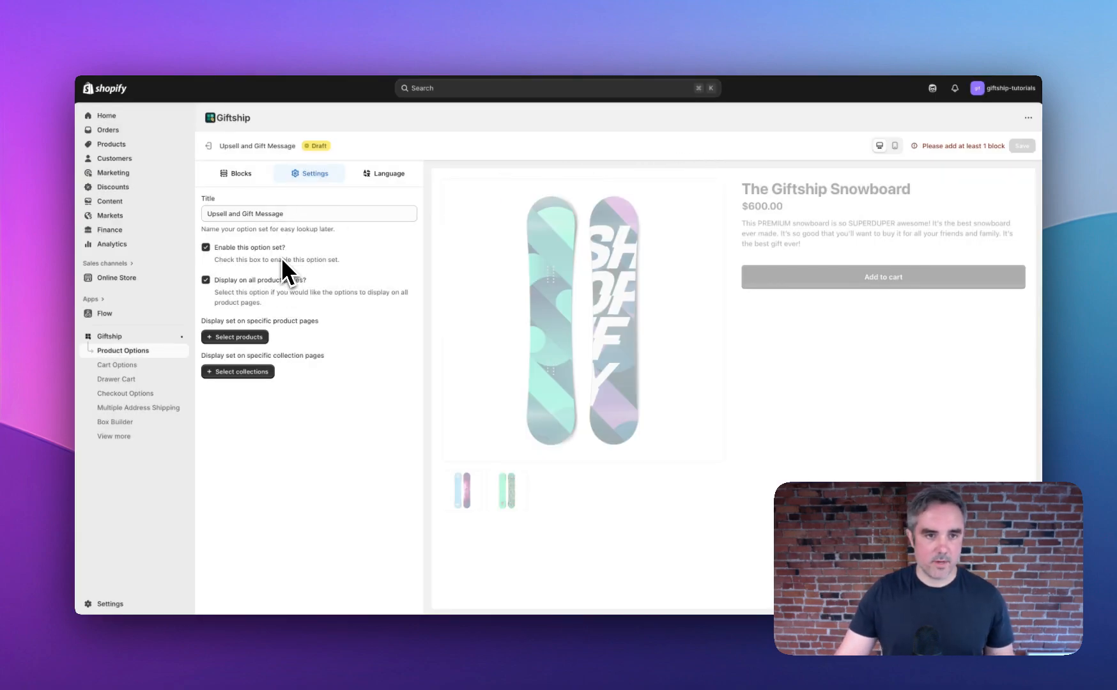
{"action": "left_click", "coordinate": [241, 174]}
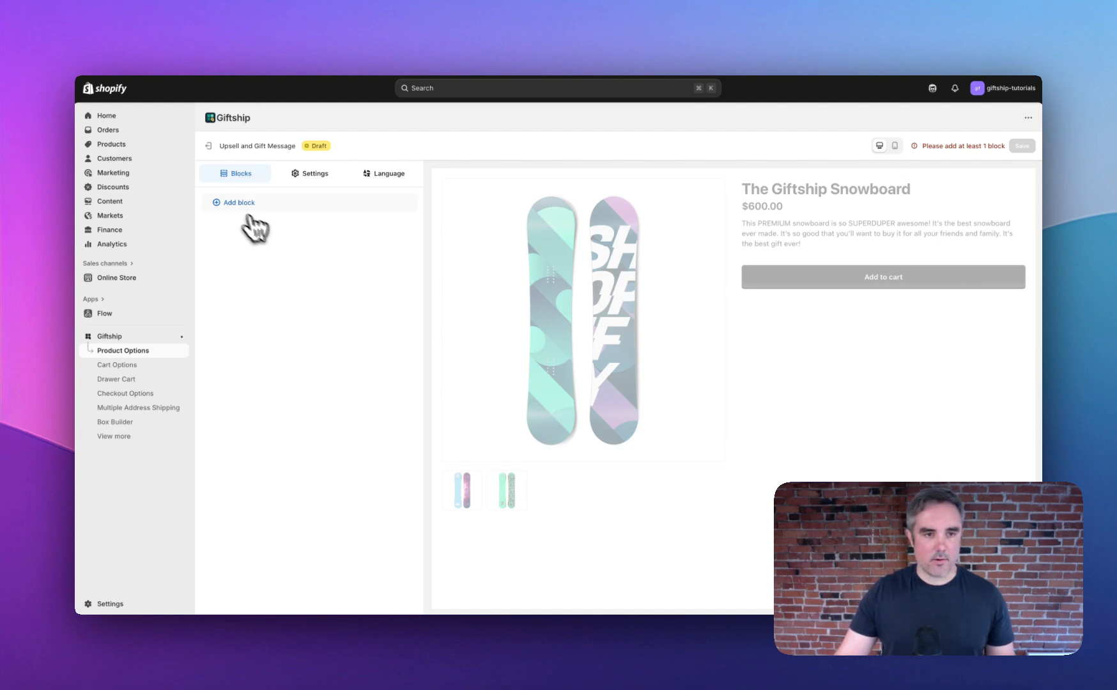
{"action": "left_click", "coordinate": [230, 202]}
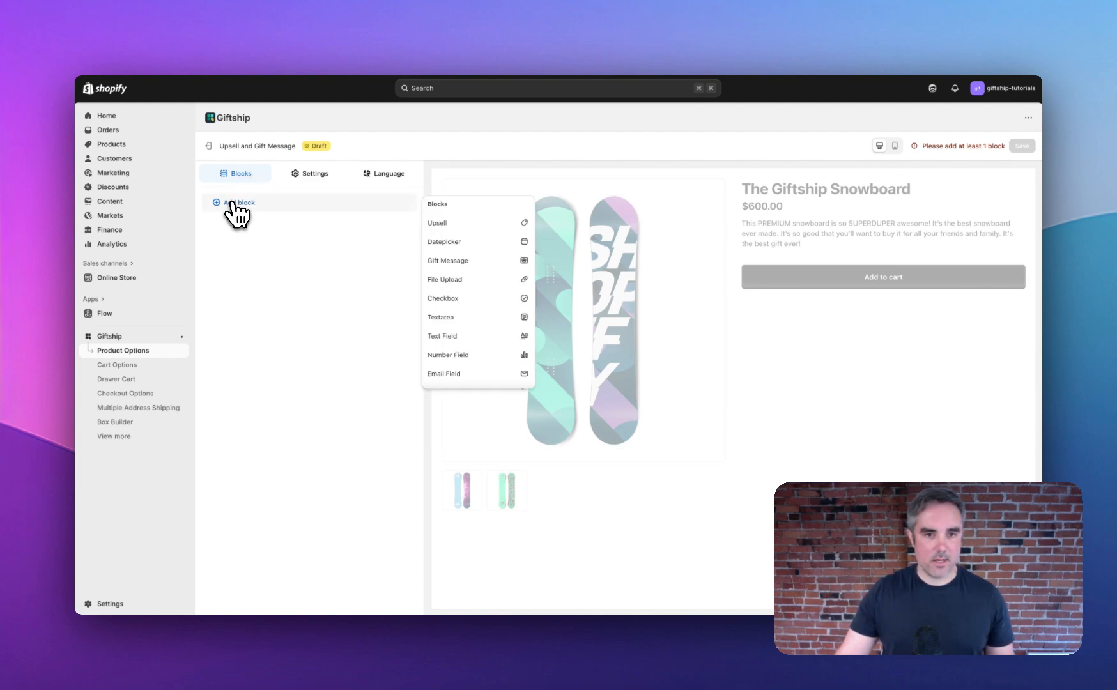
{"action": "scroll", "coordinate": [483, 279], "scroll_direction": "down", "scroll_amount": 2}
{"action": "scroll", "coordinate": [484, 279], "scroll_direction": "down", "scroll_amount": 3}
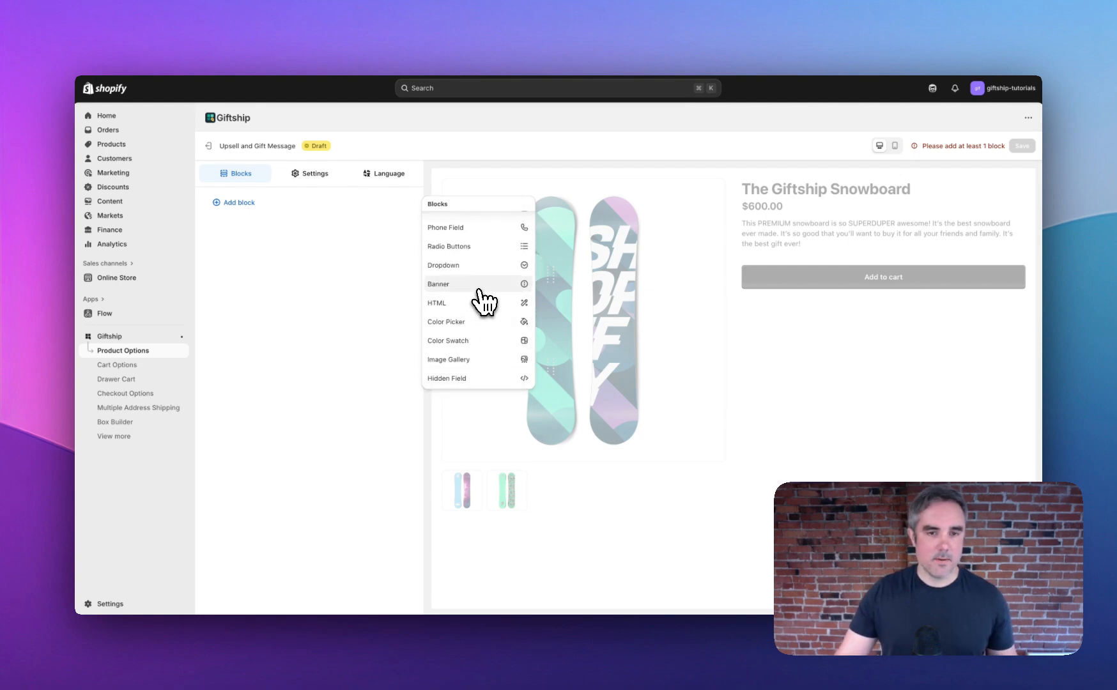
{"action": "scroll", "coordinate": [483, 293], "scroll_direction": "up", "scroll_amount": 2}
{"action": "scroll", "coordinate": [483, 300], "scroll_direction": "up", "scroll_amount": 5}
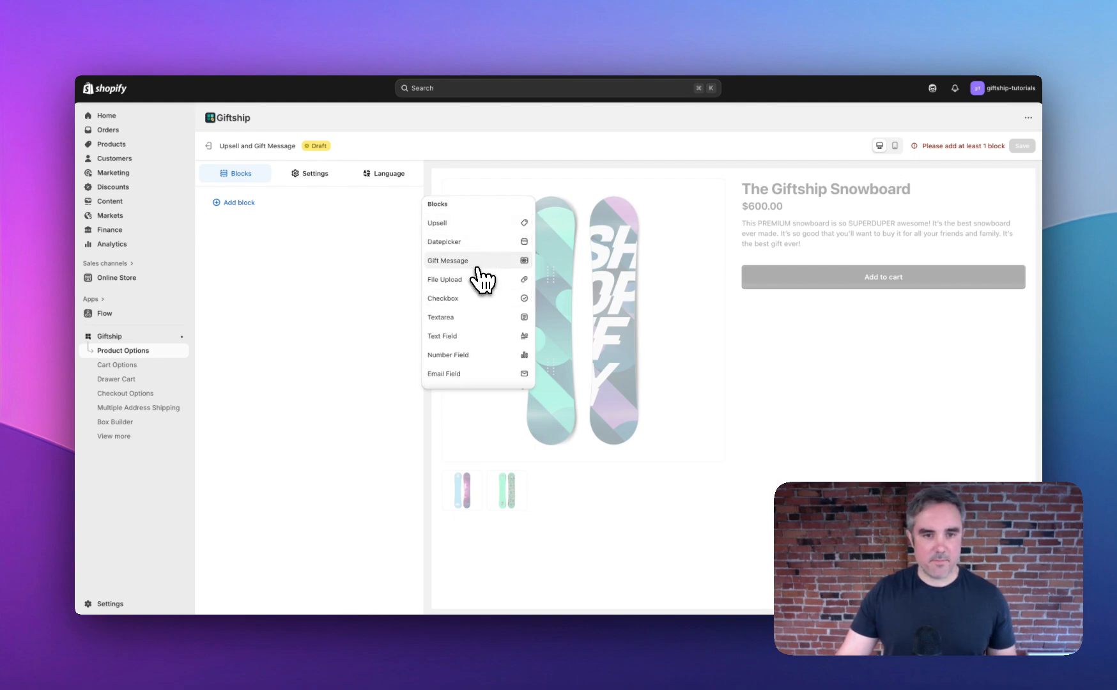
{"action": "left_click", "coordinate": [486, 224]}
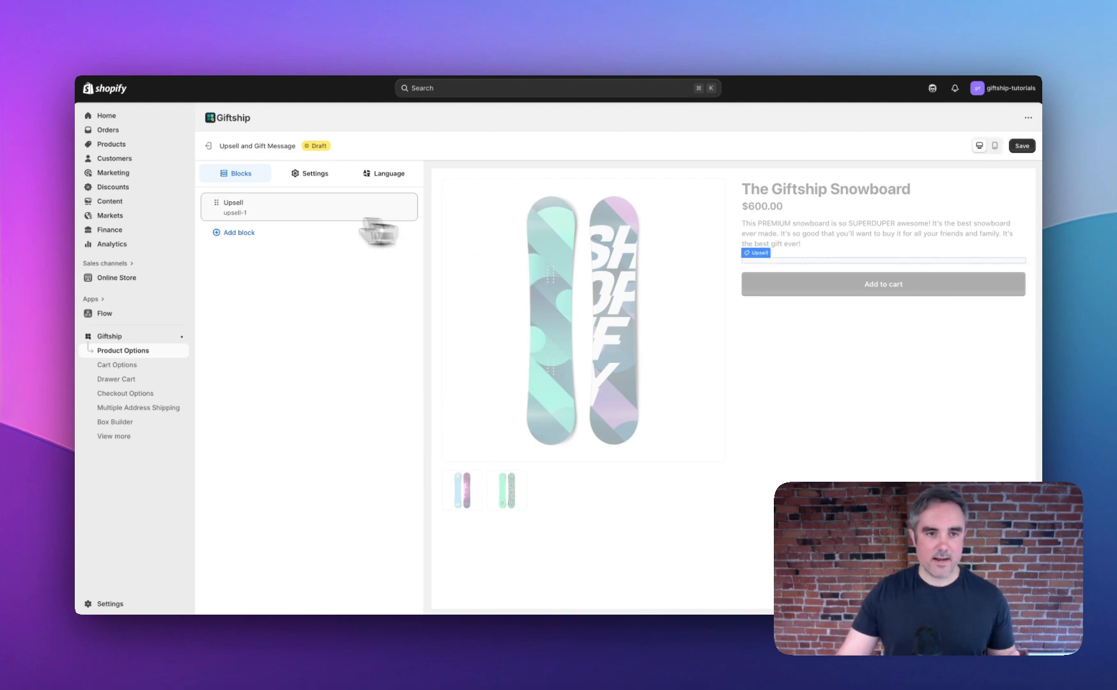
{"action": "left_click", "coordinate": [243, 233]}
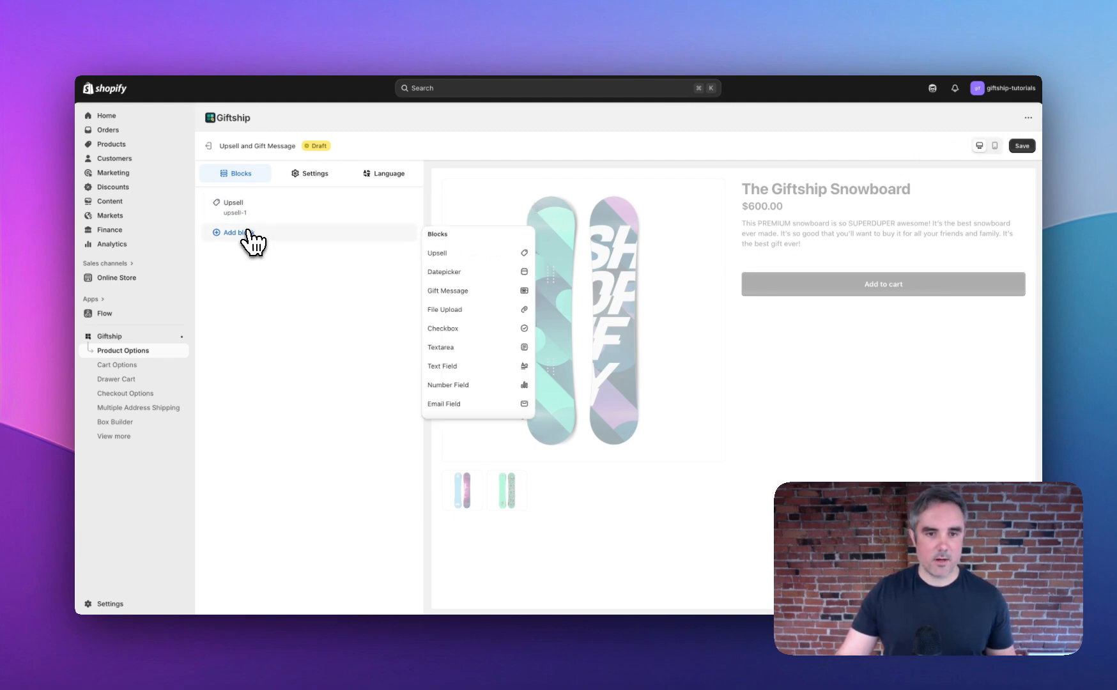
{"action": "left_click", "coordinate": [473, 291]}
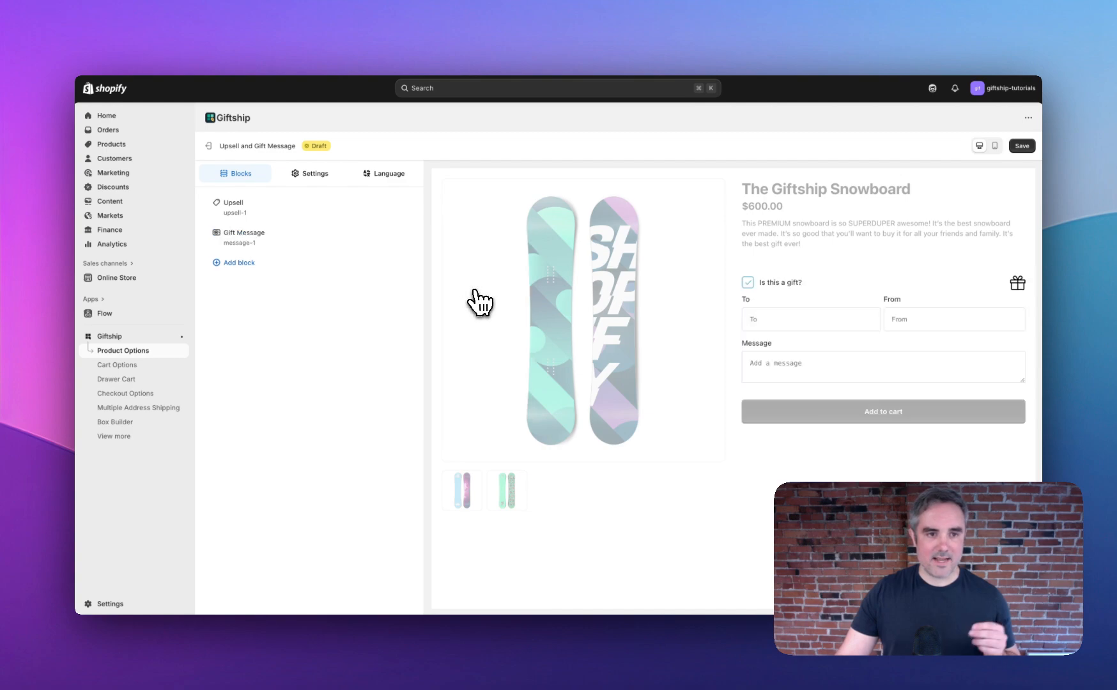
Add The Archived Snowboard as a product choice in the Upsell block.
{"action": "left_click", "coordinate": [276, 211]}
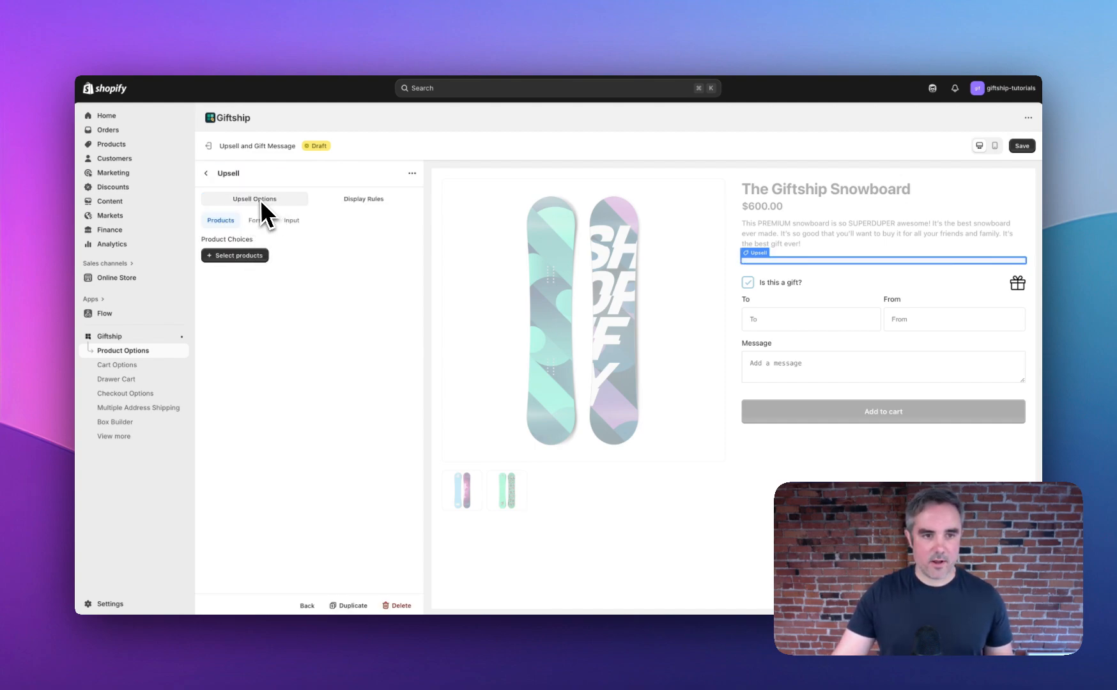
{"action": "left_click", "coordinate": [239, 258]}
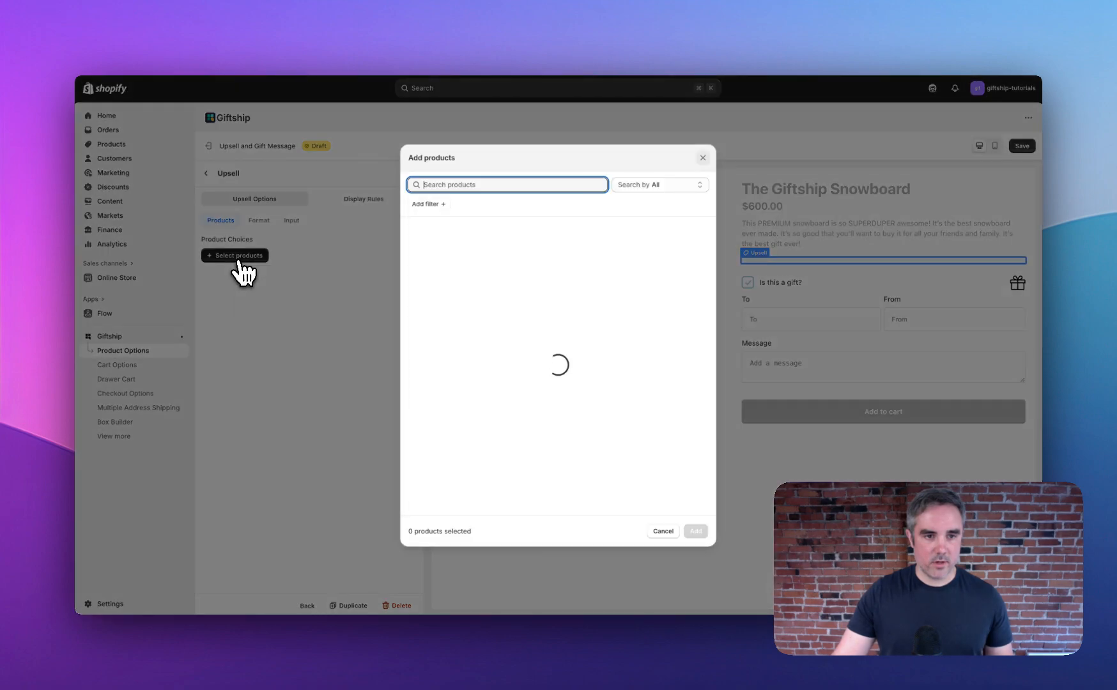
{"action": "scroll", "coordinate": [444, 317], "scroll_direction": "down", "scroll_amount": 5}
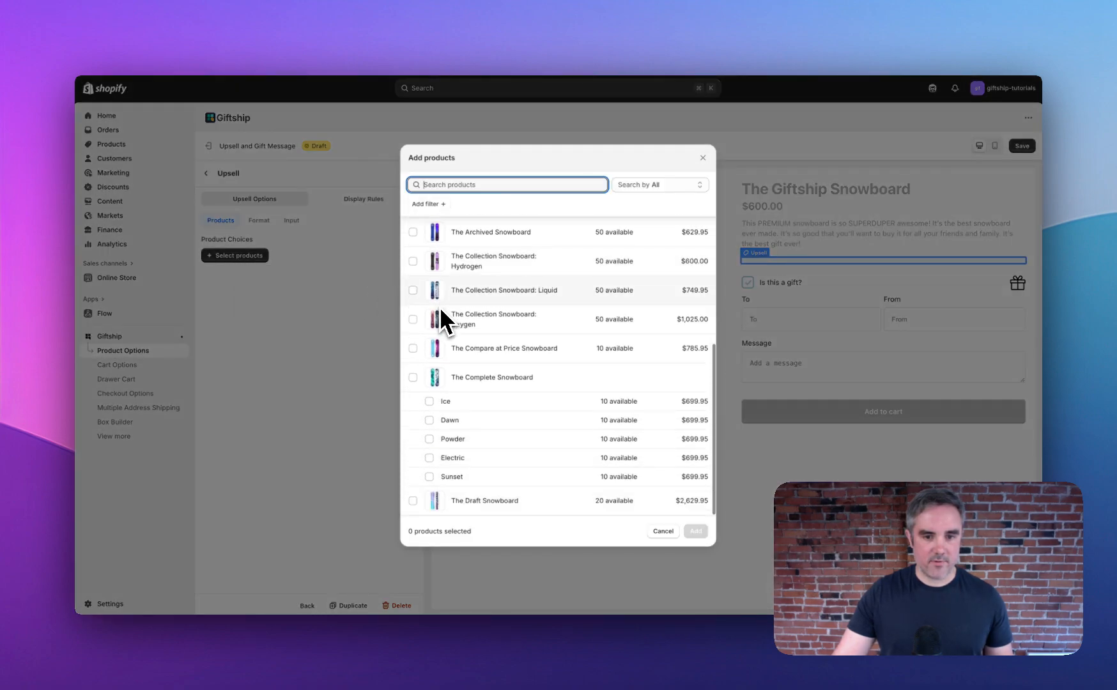
{"action": "scroll", "coordinate": [439, 306], "scroll_direction": "down", "scroll_amount": 1}
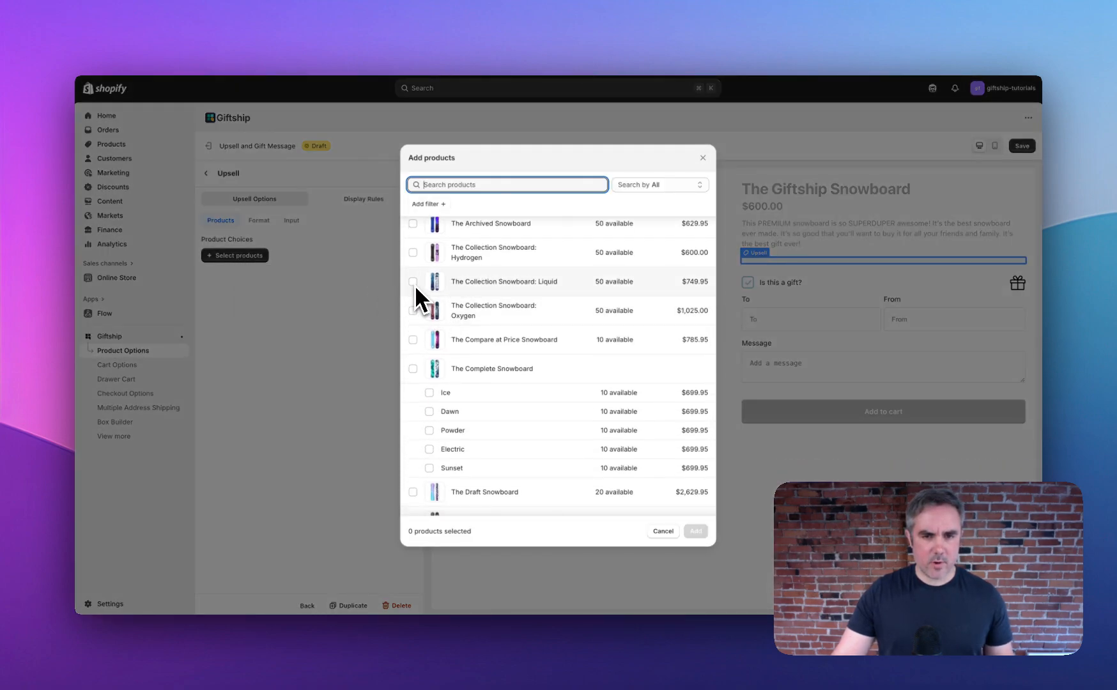
{"action": "scroll", "coordinate": [418, 287], "scroll_direction": "up", "scroll_amount": 3}
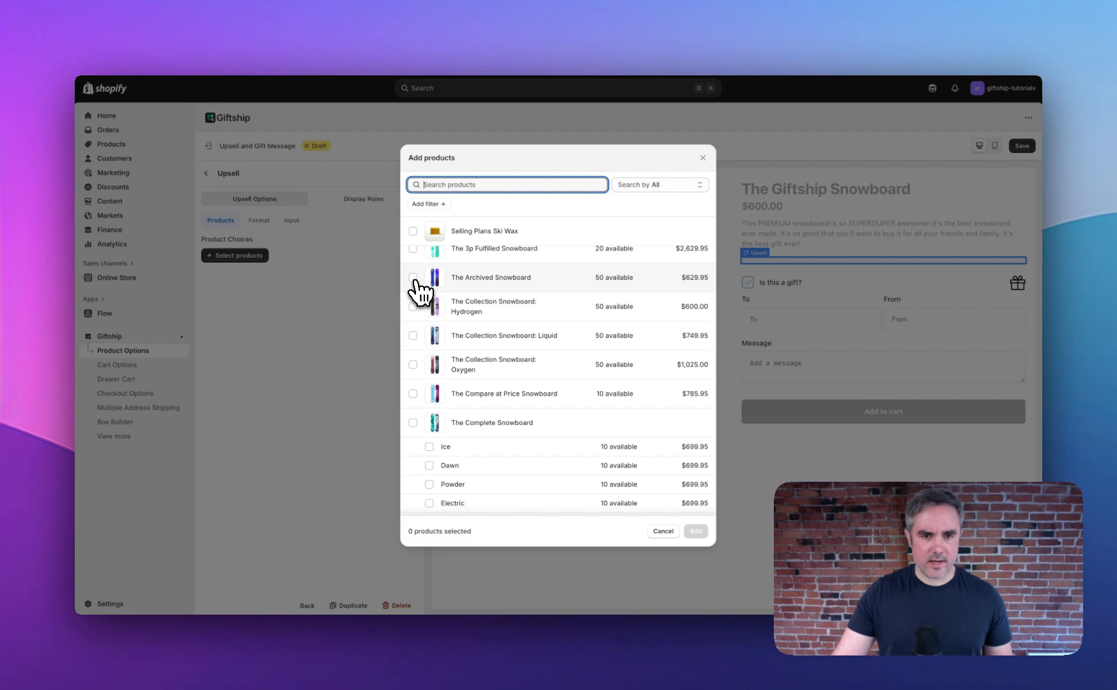
{"action": "left_click", "coordinate": [413, 279]}
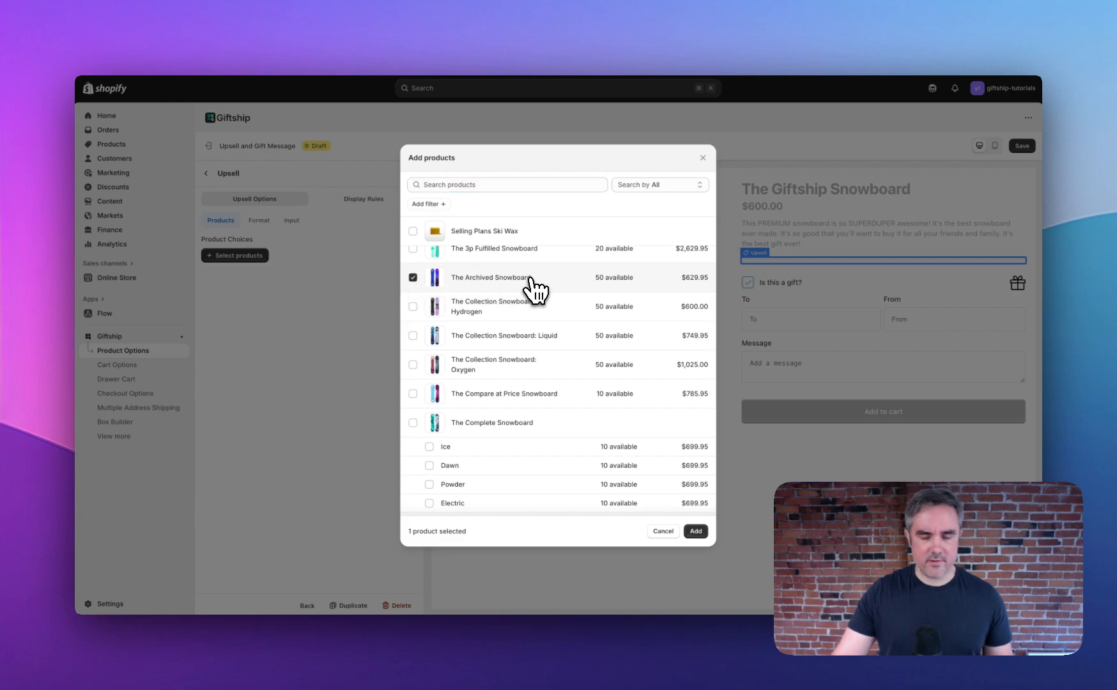
{"action": "left_click", "coordinate": [696, 532]}
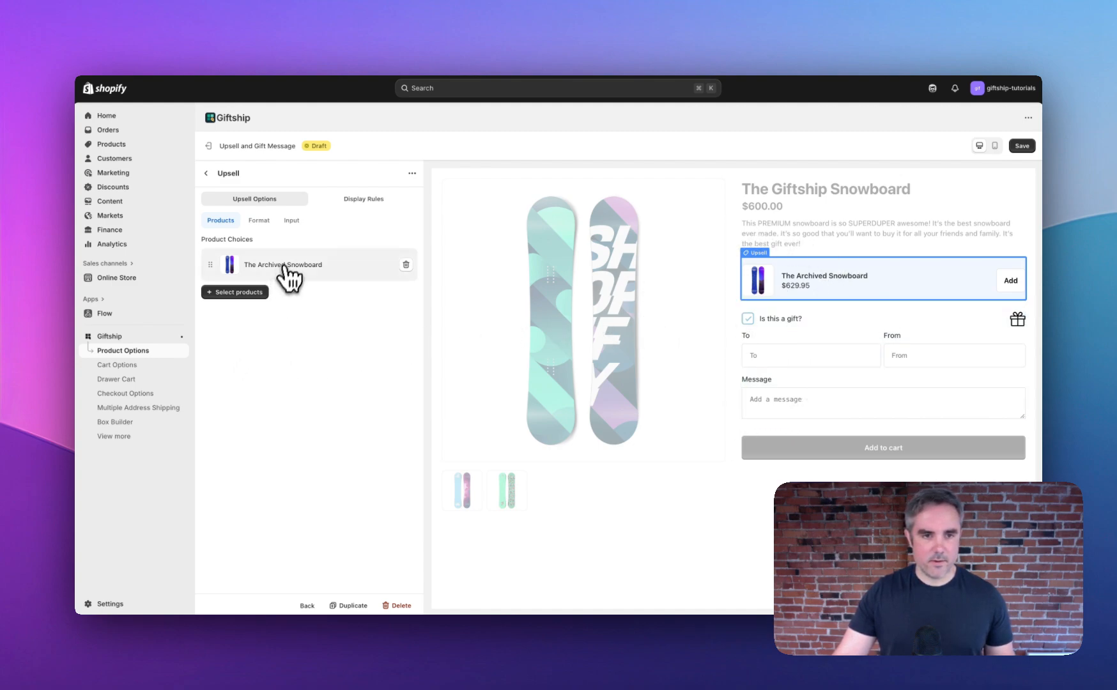
Review the display rules of the Upsell block and return to the block list.
{"action": "left_click", "coordinate": [347, 204]}
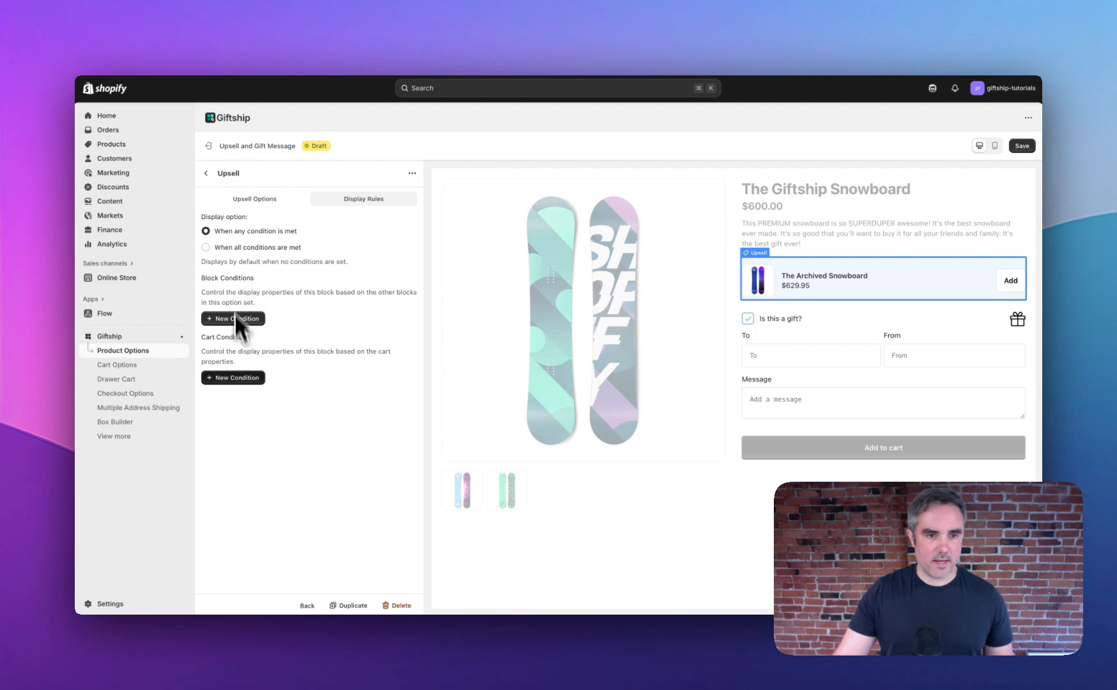
{"action": "left_click", "coordinate": [206, 173]}
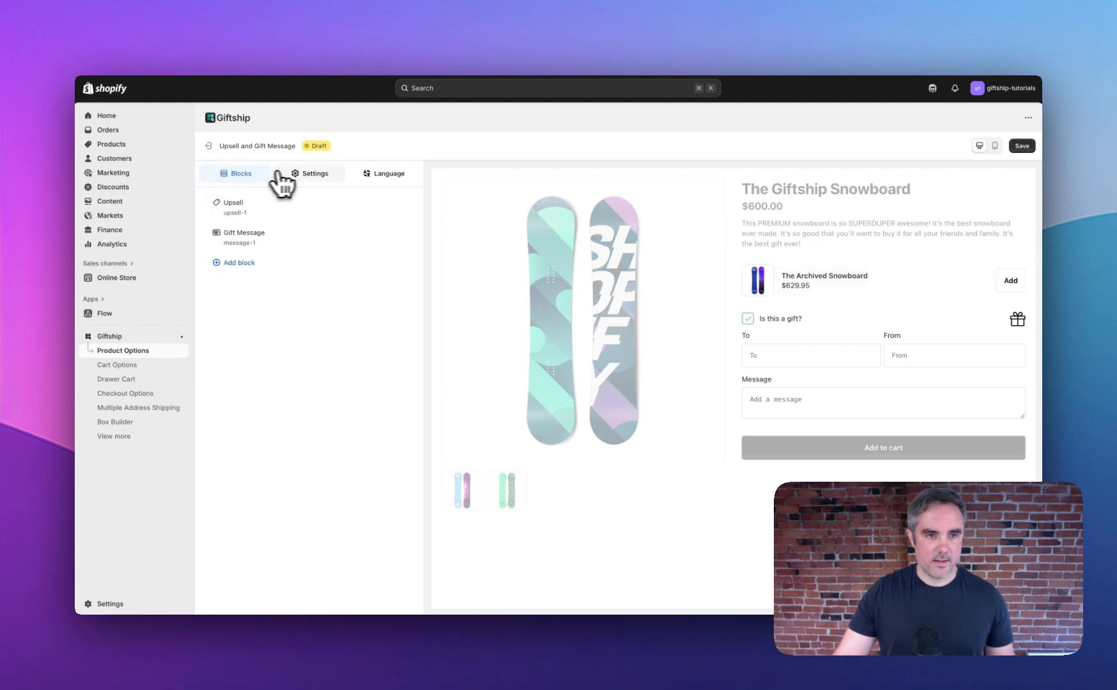
Preview the Upsell block as Carousel, Compact Carousel, Image Row and Checkbox List, and switch its field type back to Modern List.
{"action": "left_click", "coordinate": [262, 207]}
{"action": "left_click", "coordinate": [271, 219]}
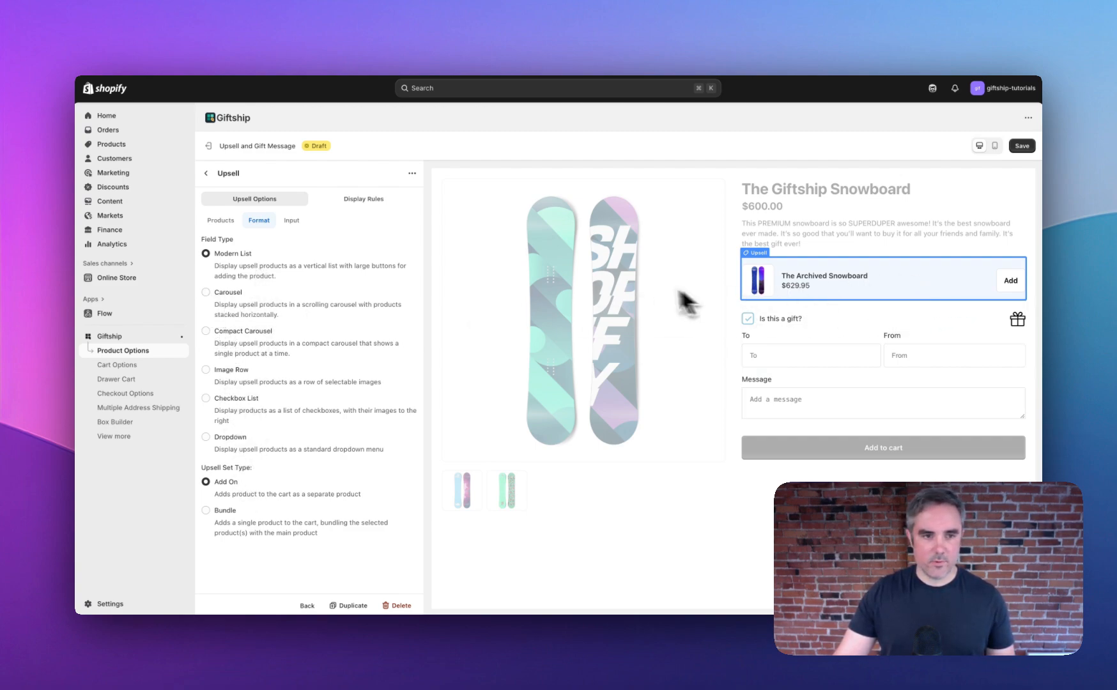
{"action": "left_click", "coordinate": [206, 294]}
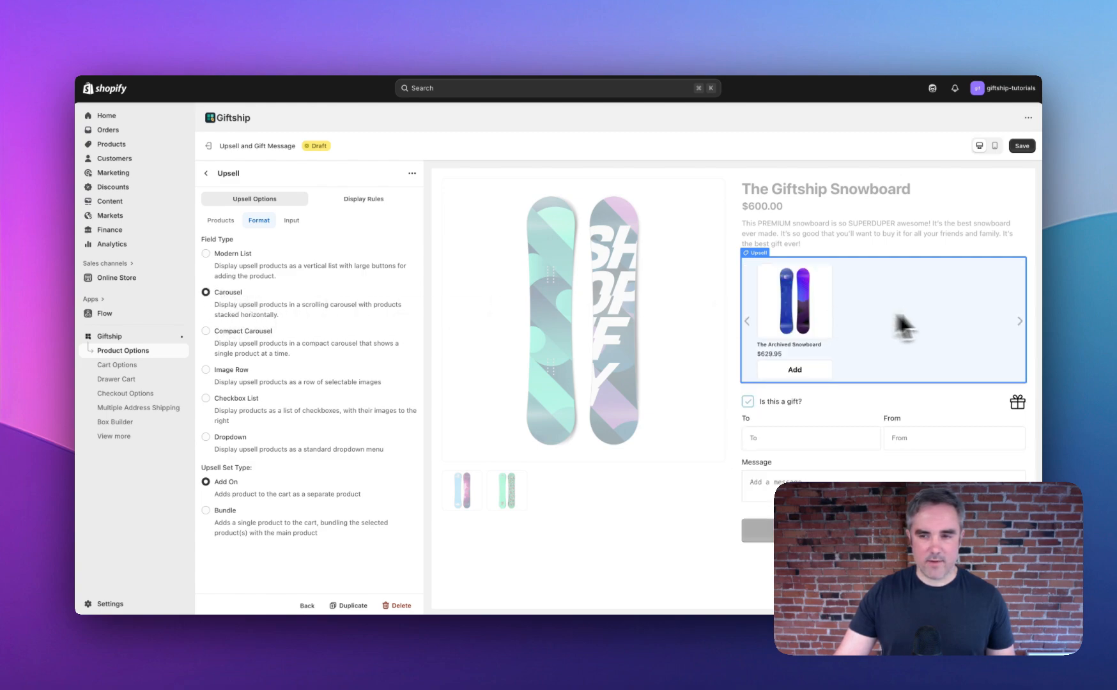
{"action": "left_click", "coordinate": [206, 331]}
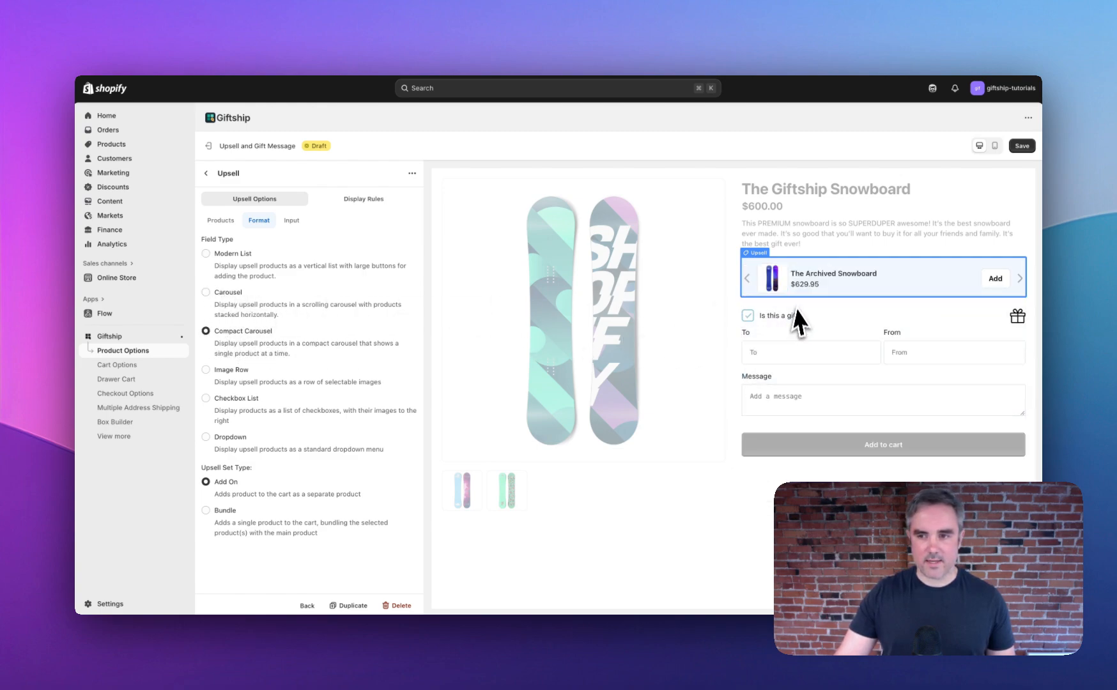
{"action": "left_click", "coordinate": [206, 371]}
{"action": "left_click", "coordinate": [206, 398]}
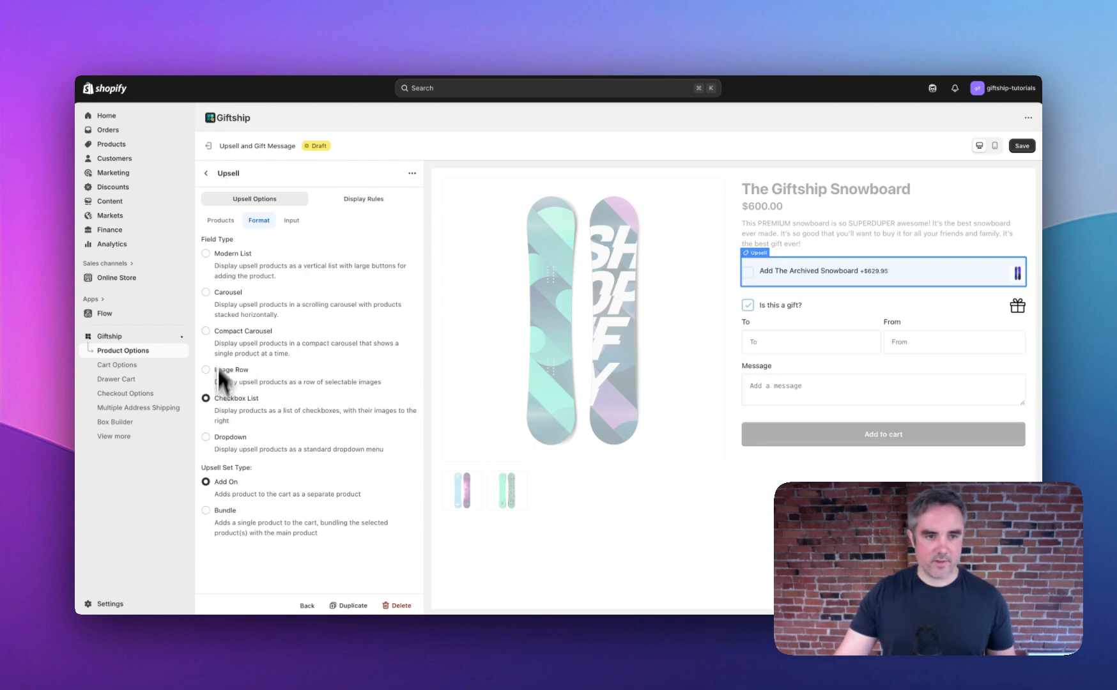
{"action": "left_click", "coordinate": [205, 254]}
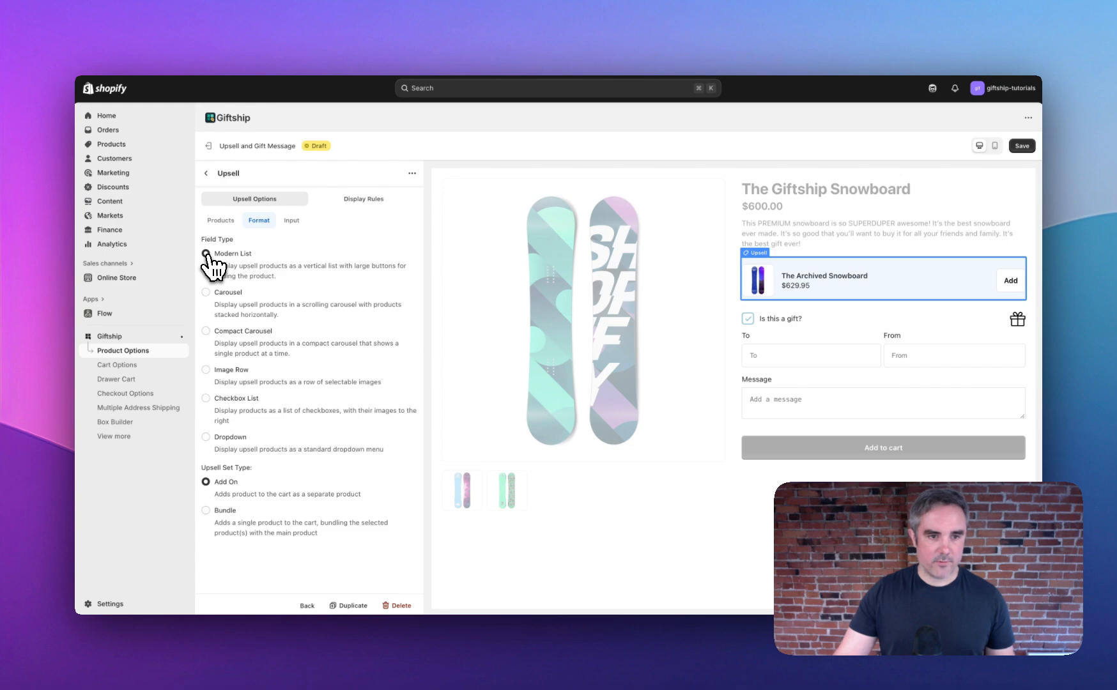
Set the Upsell block's upsell set type to Bundle.
{"action": "left_click", "coordinate": [205, 511]}
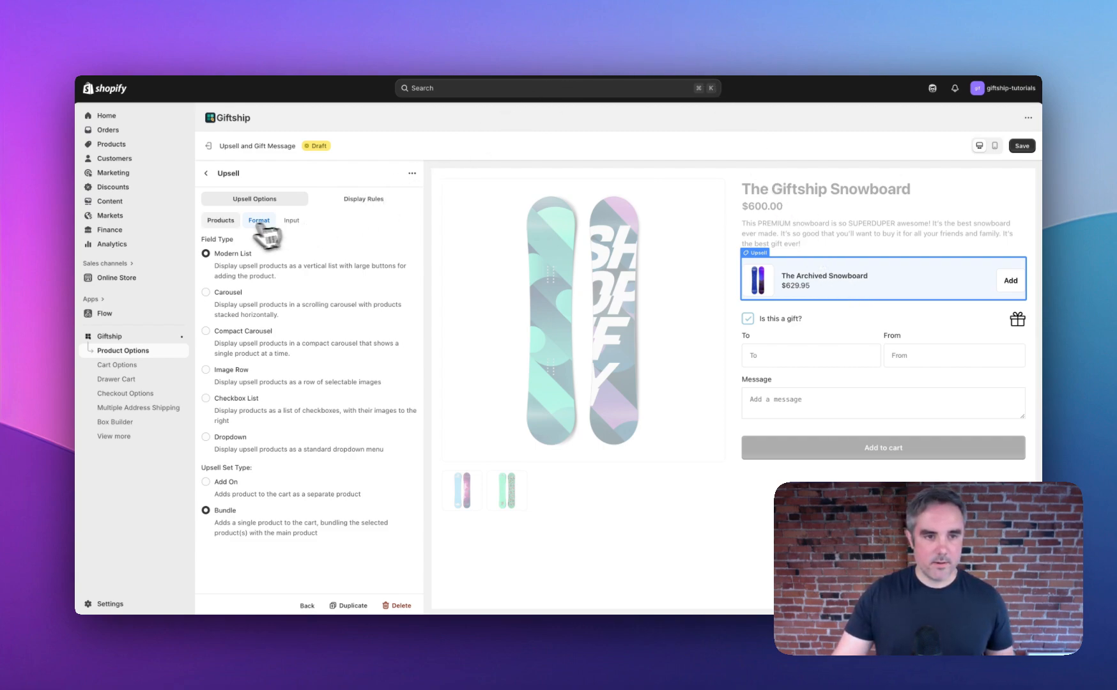
Review the input settings of the Gift Message block, switching its form input labels off and back on.
{"action": "left_click", "coordinate": [224, 222]}
{"action": "left_click", "coordinate": [206, 173]}
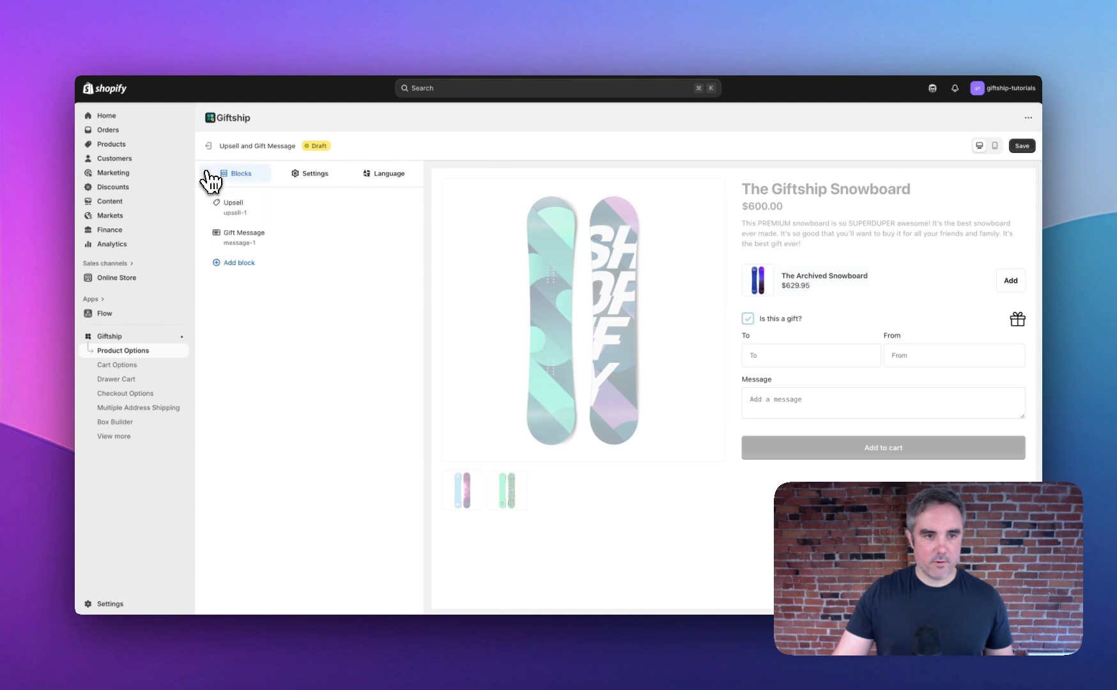
{"action": "left_click", "coordinate": [249, 235]}
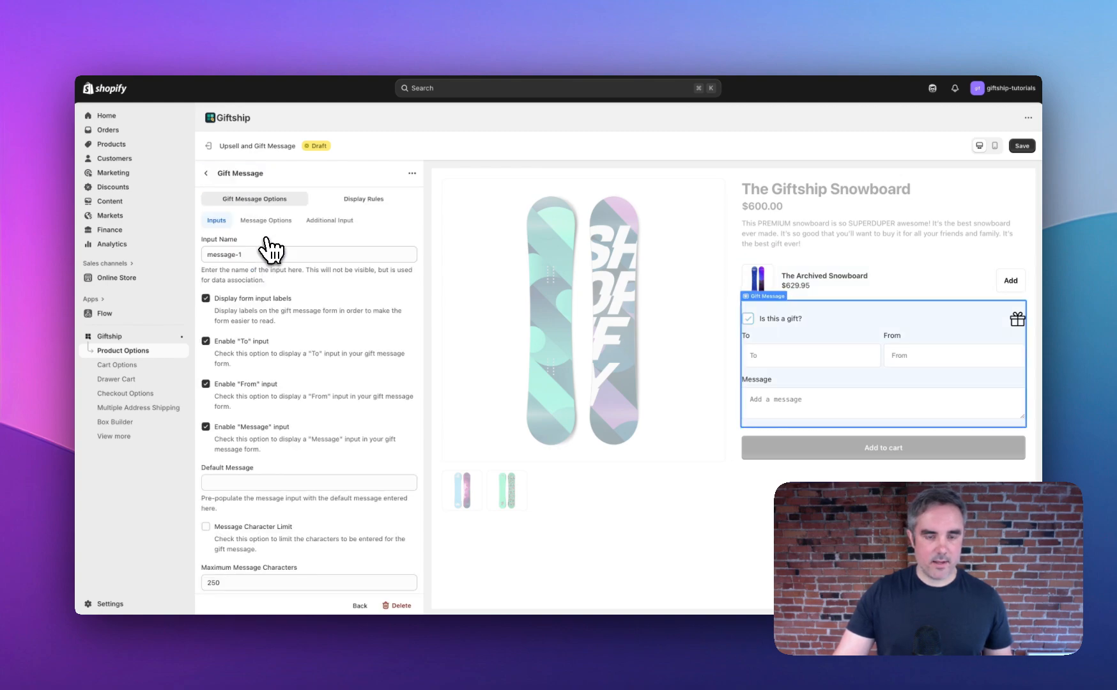
{"action": "scroll", "coordinate": [313, 345], "scroll_direction": "down", "scroll_amount": 1}
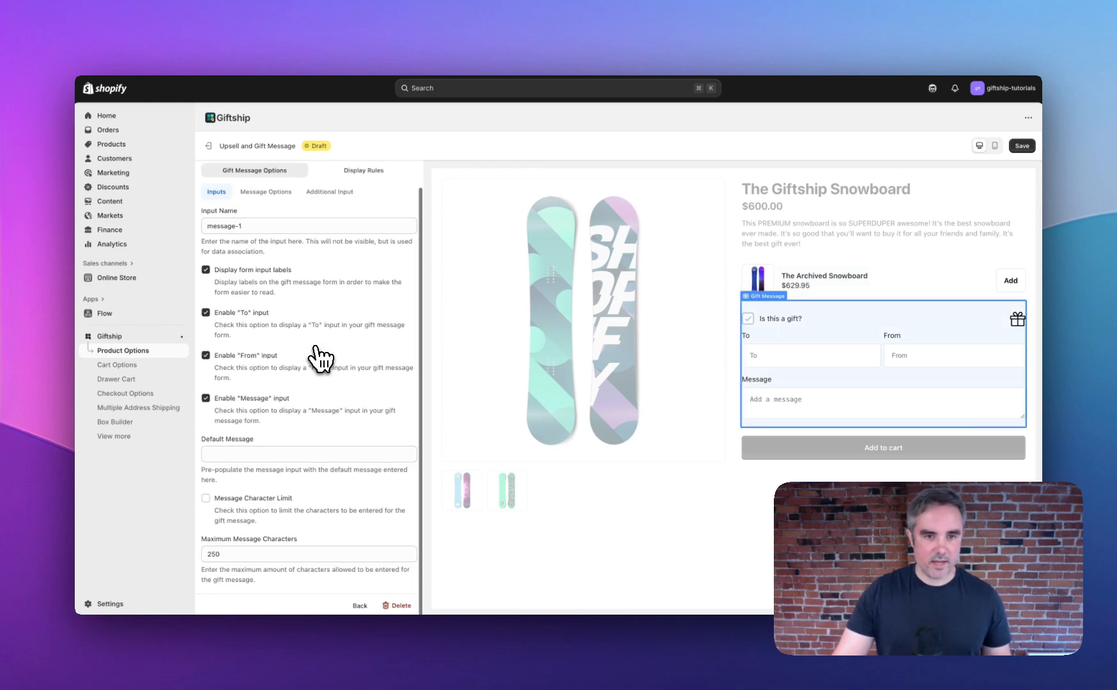
{"action": "scroll", "coordinate": [320, 355], "scroll_direction": "up", "scroll_amount": 1}
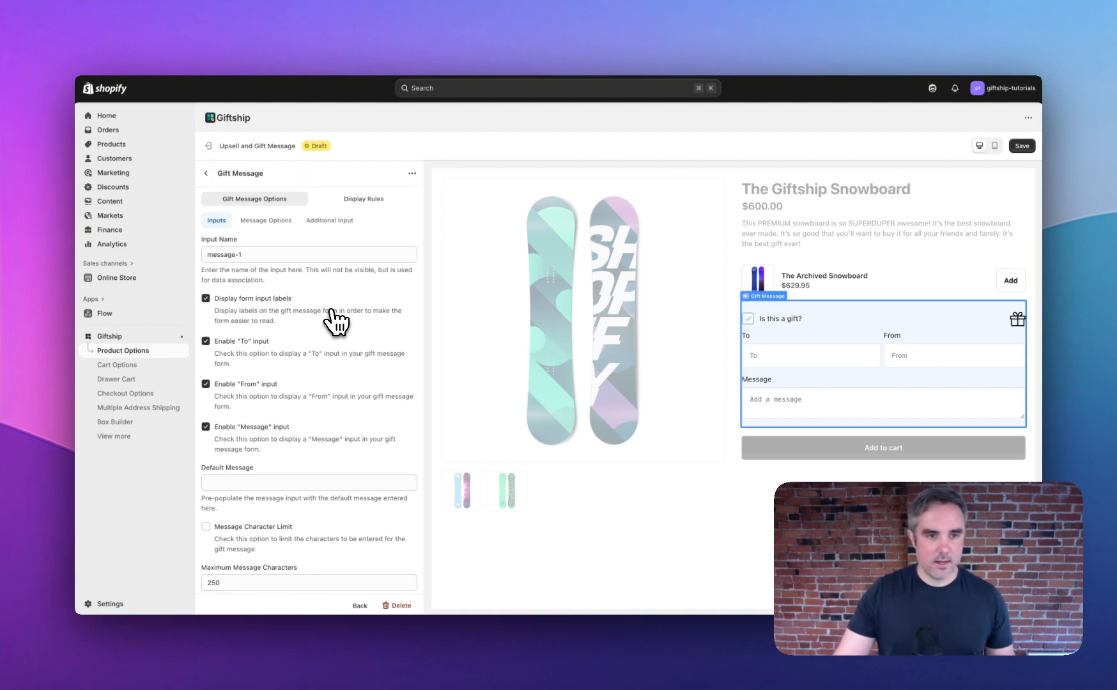
{"action": "scroll", "coordinate": [306, 409], "scroll_direction": "down", "scroll_amount": 1}
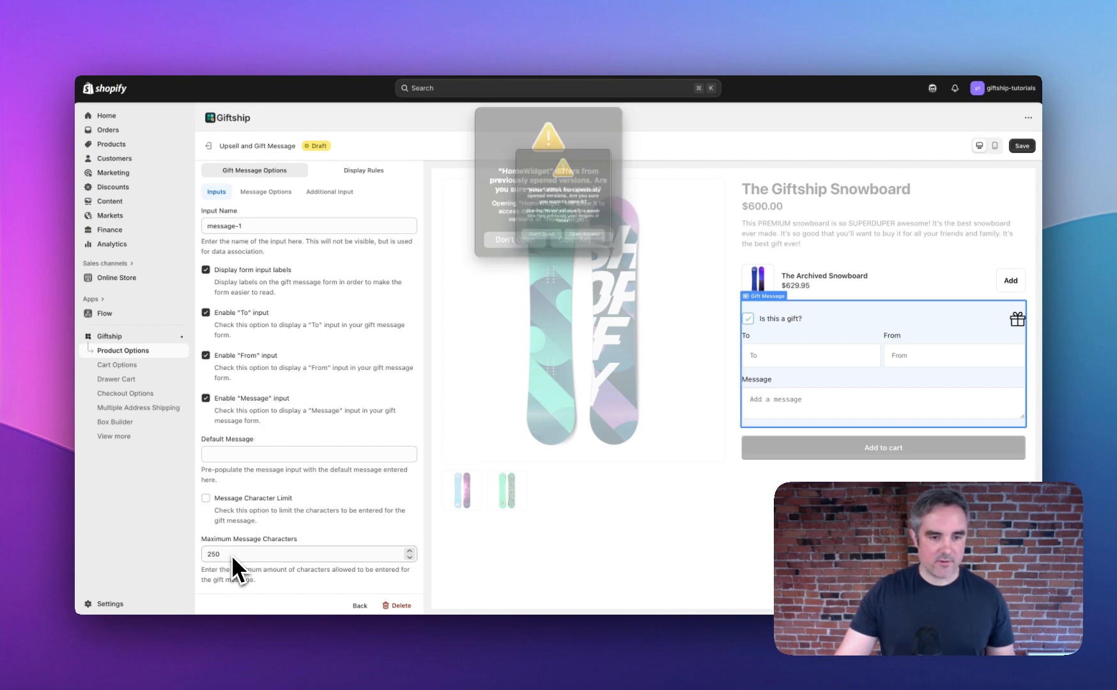
{"action": "left_click", "coordinate": [518, 237]}
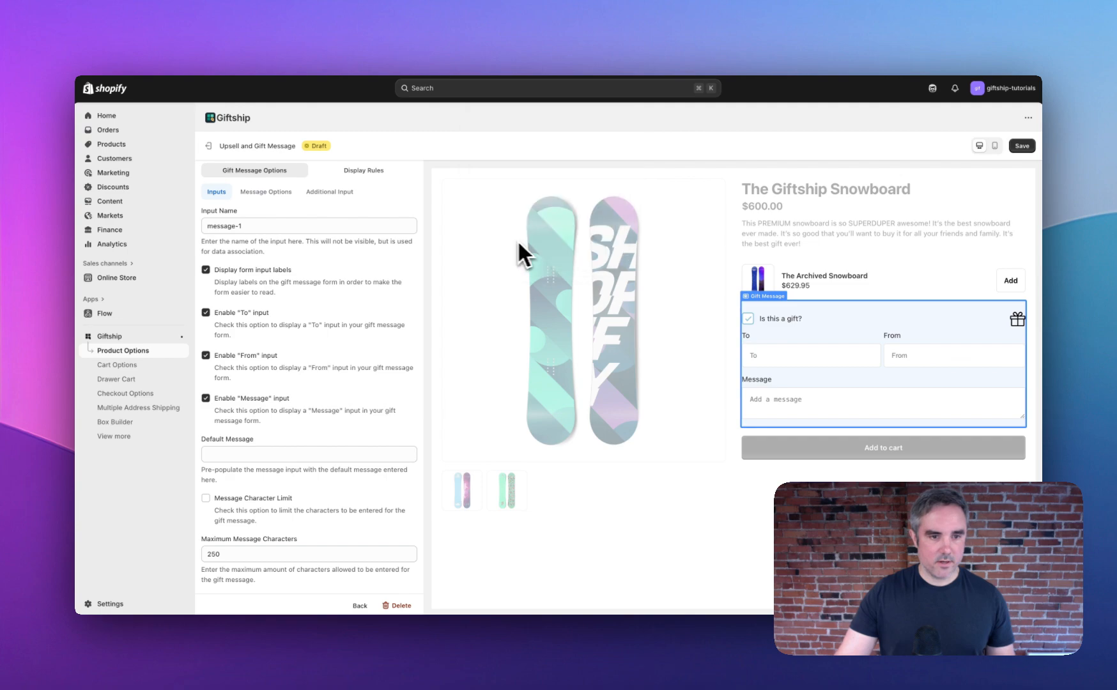
{"action": "scroll", "coordinate": [244, 419], "scroll_direction": "up", "scroll_amount": 1}
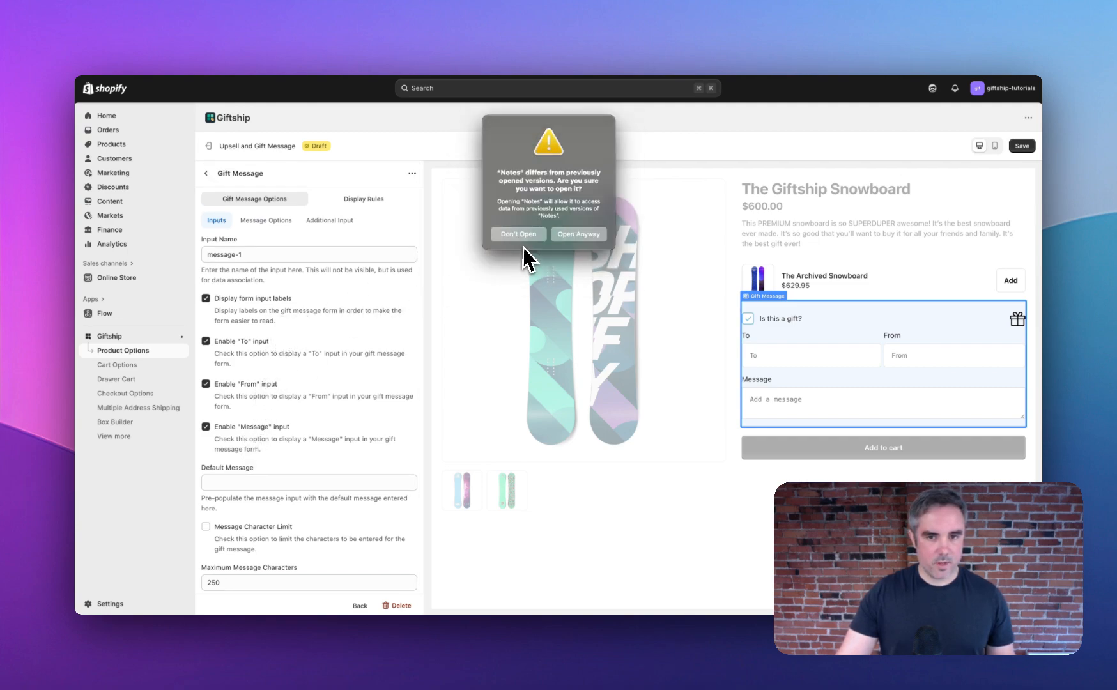
{"action": "left_click", "coordinate": [525, 249]}
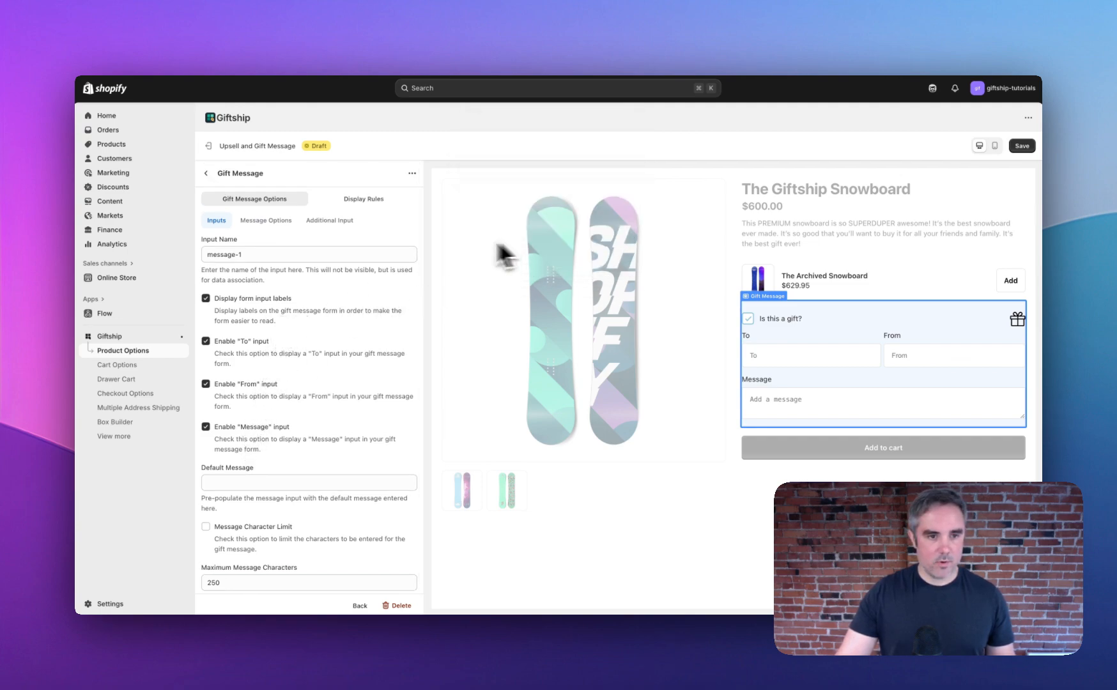
{"action": "left_click", "coordinate": [206, 299]}
{"action": "left_click", "coordinate": [207, 299]}
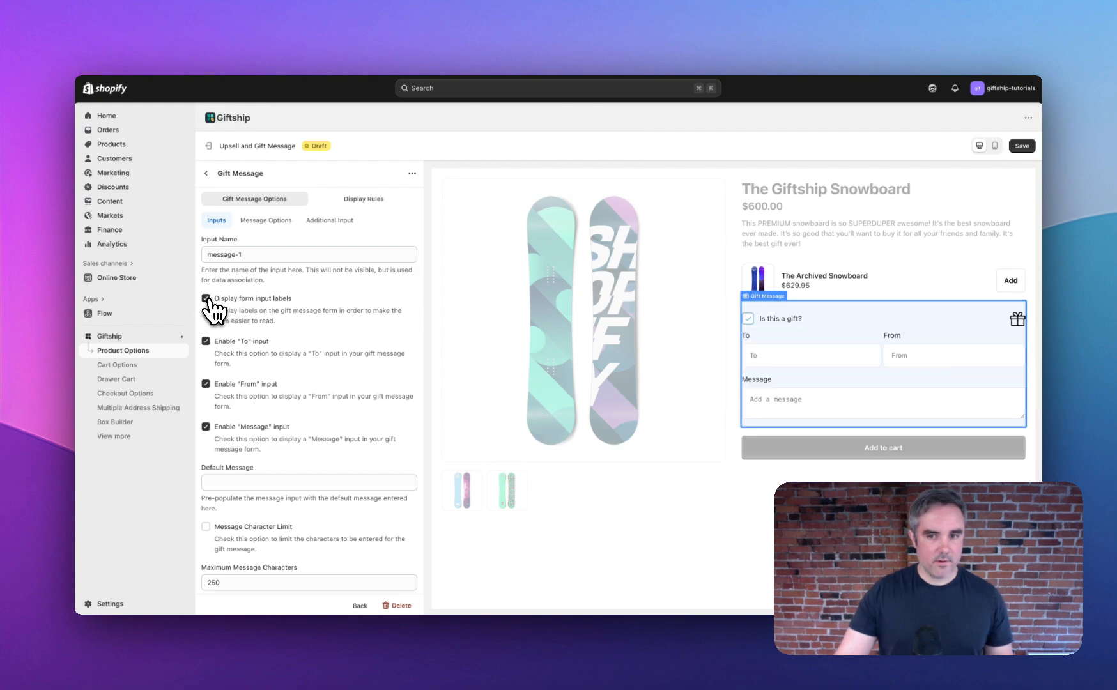
Set the Gift Message block to always display the message options, and review its additional input and input settings.
{"action": "left_click", "coordinate": [266, 220]}
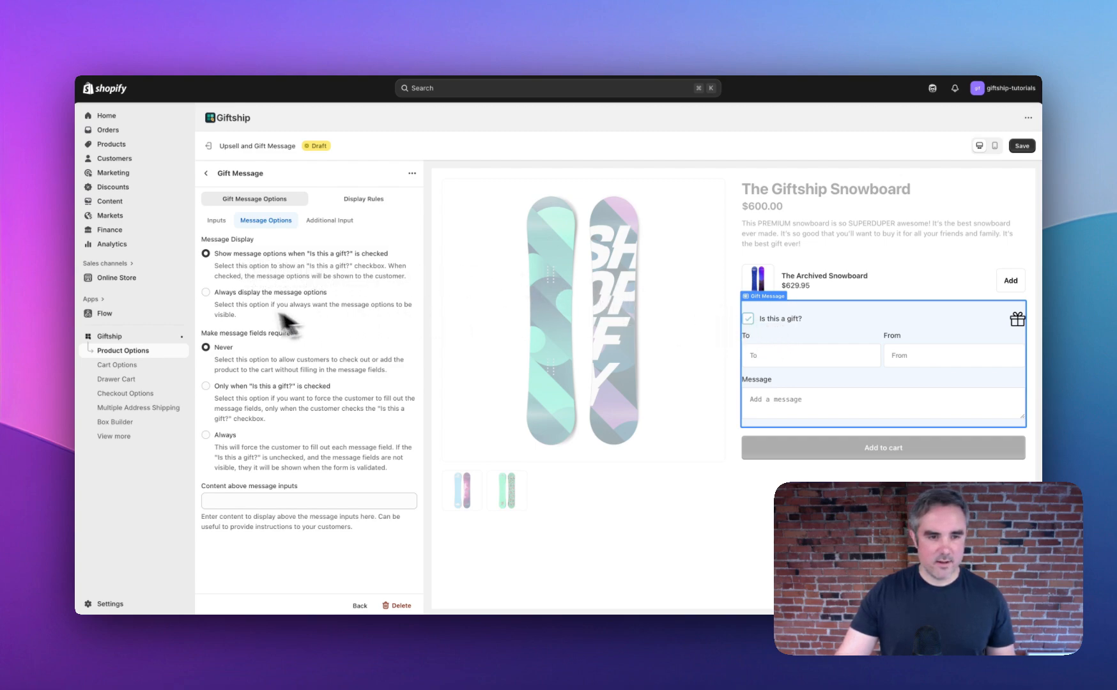
{"action": "left_click", "coordinate": [206, 293]}
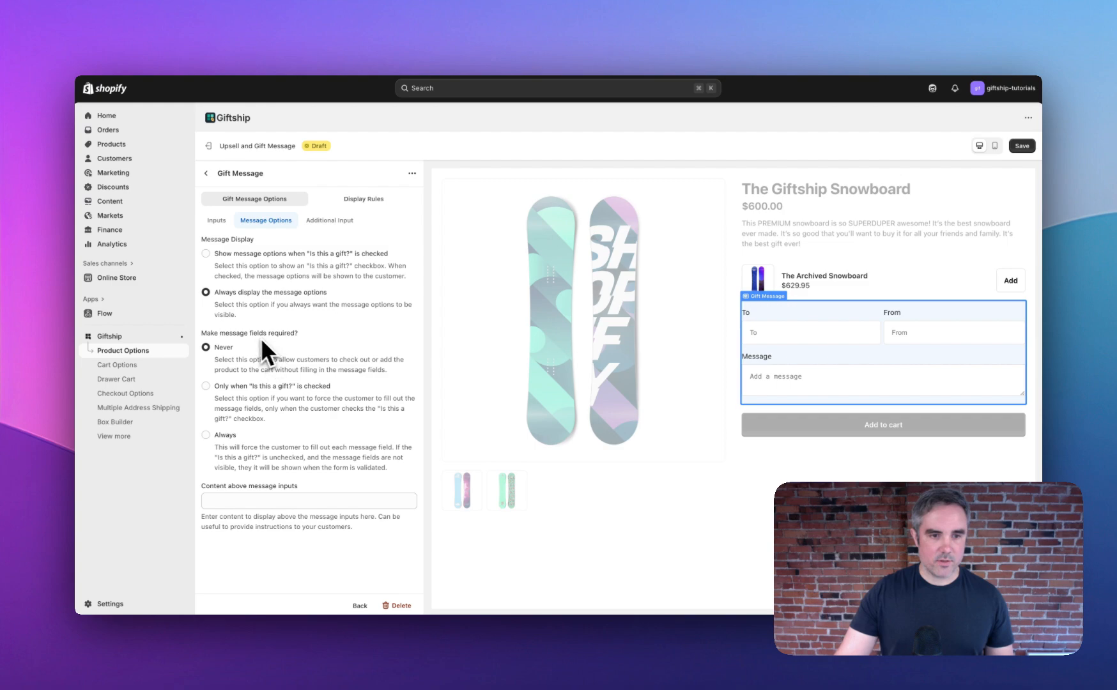
{"action": "left_click", "coordinate": [329, 221]}
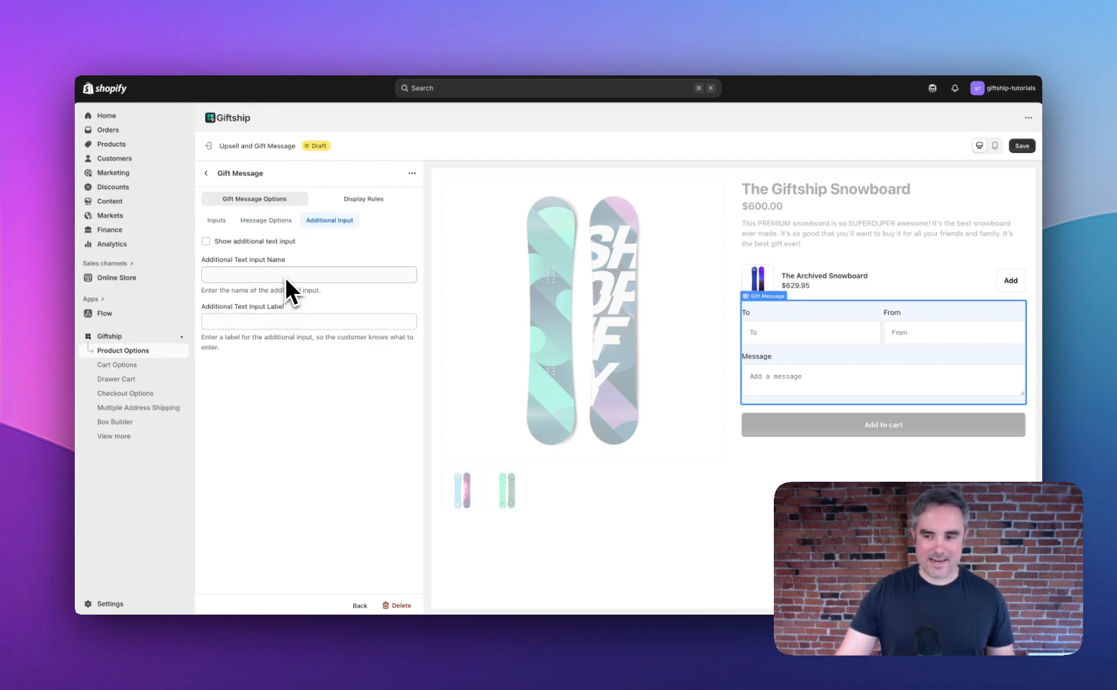
{"action": "left_click", "coordinate": [218, 221]}
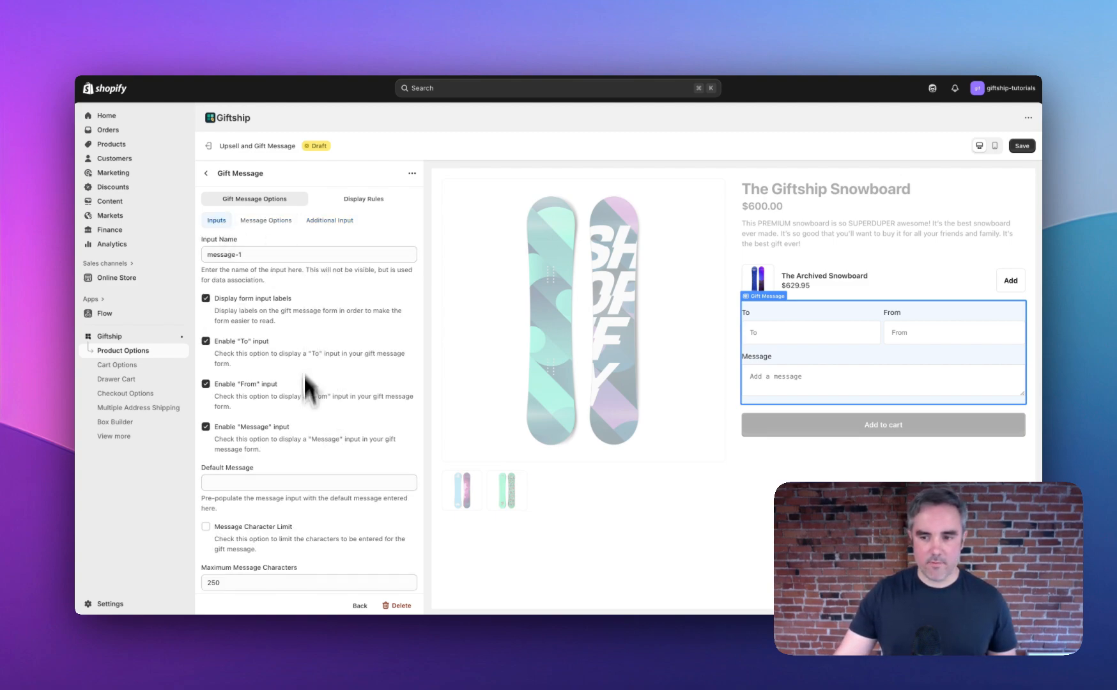
{"action": "scroll", "coordinate": [305, 409], "scroll_direction": "down", "scroll_amount": 1}
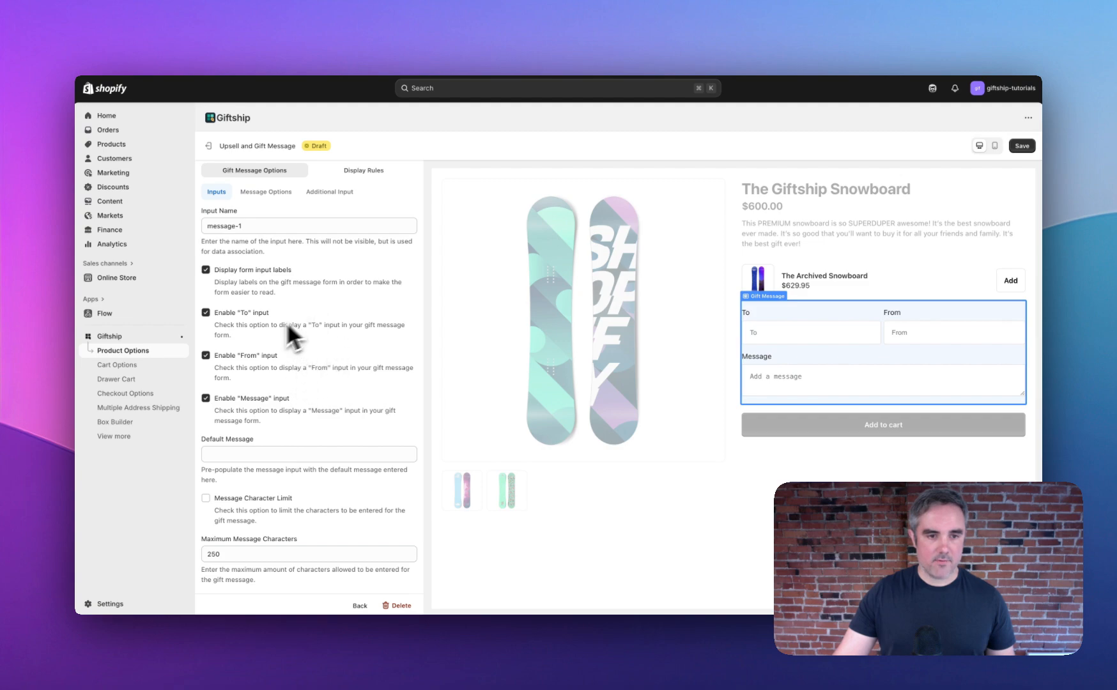
{"action": "scroll", "coordinate": [298, 350], "scroll_direction": "up", "scroll_amount": 1}
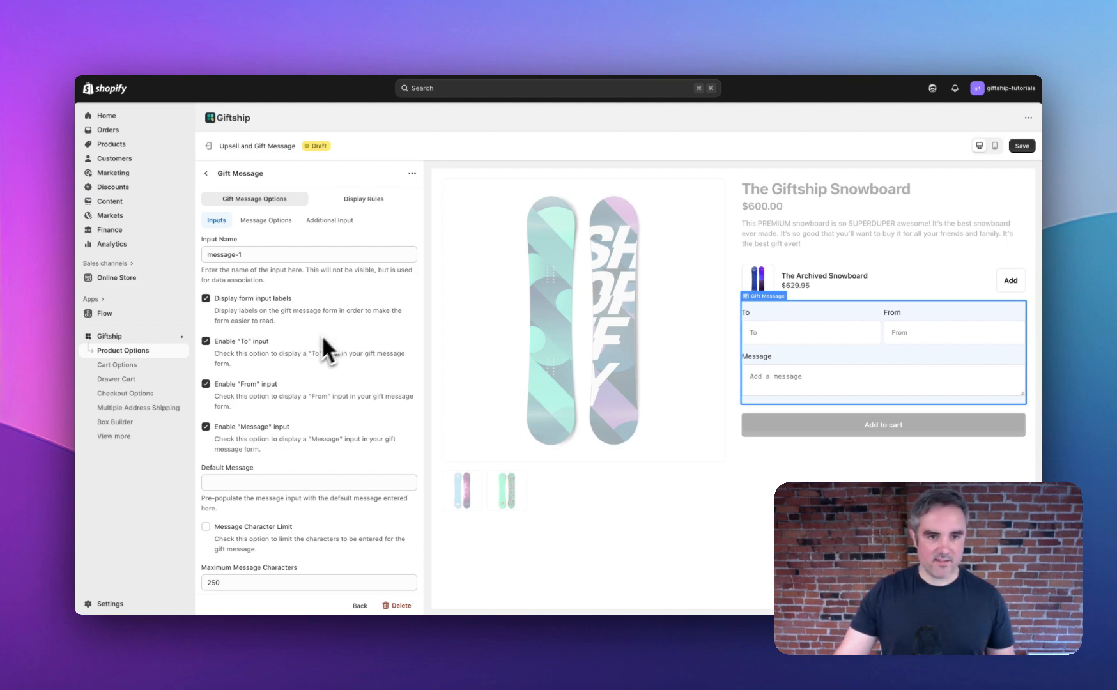
Add a block condition to the Gift Message display rules so it displays when upsell-1 is selected.
{"action": "left_click", "coordinate": [364, 200]}
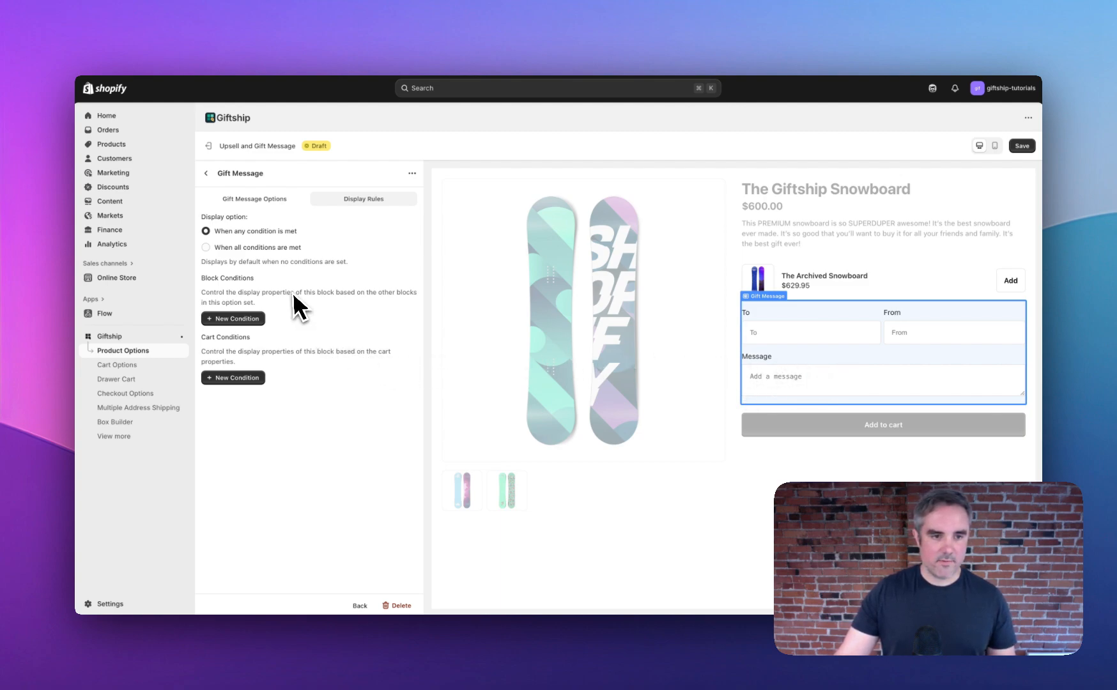
{"action": "left_click", "coordinate": [255, 318]}
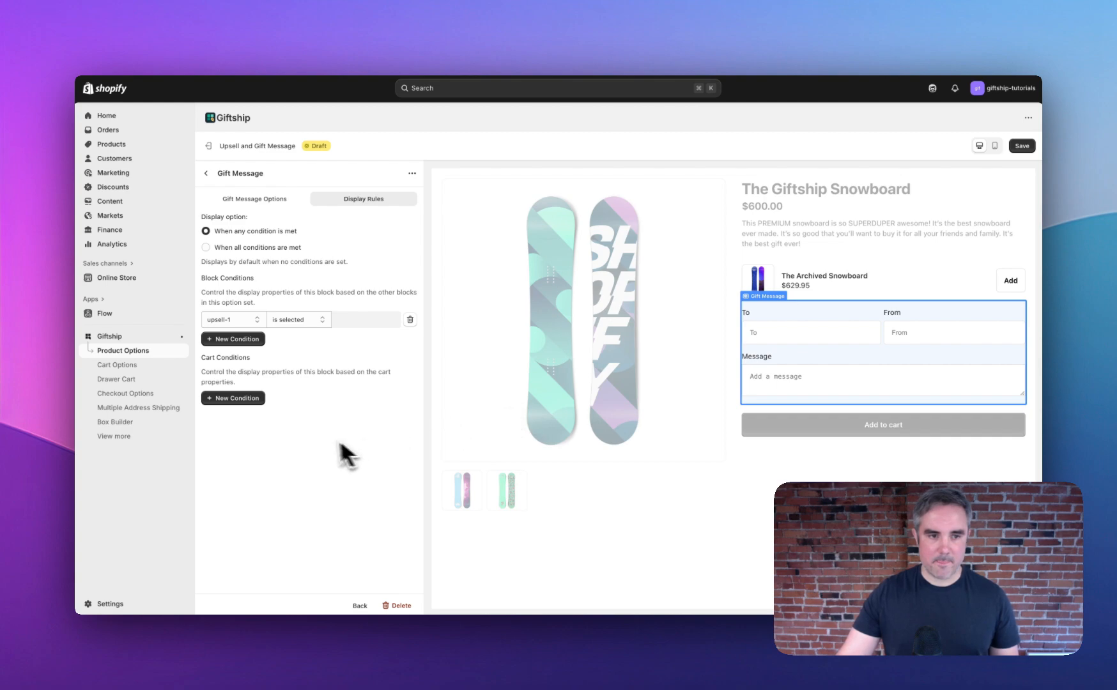
{"action": "left_click", "coordinate": [260, 322]}
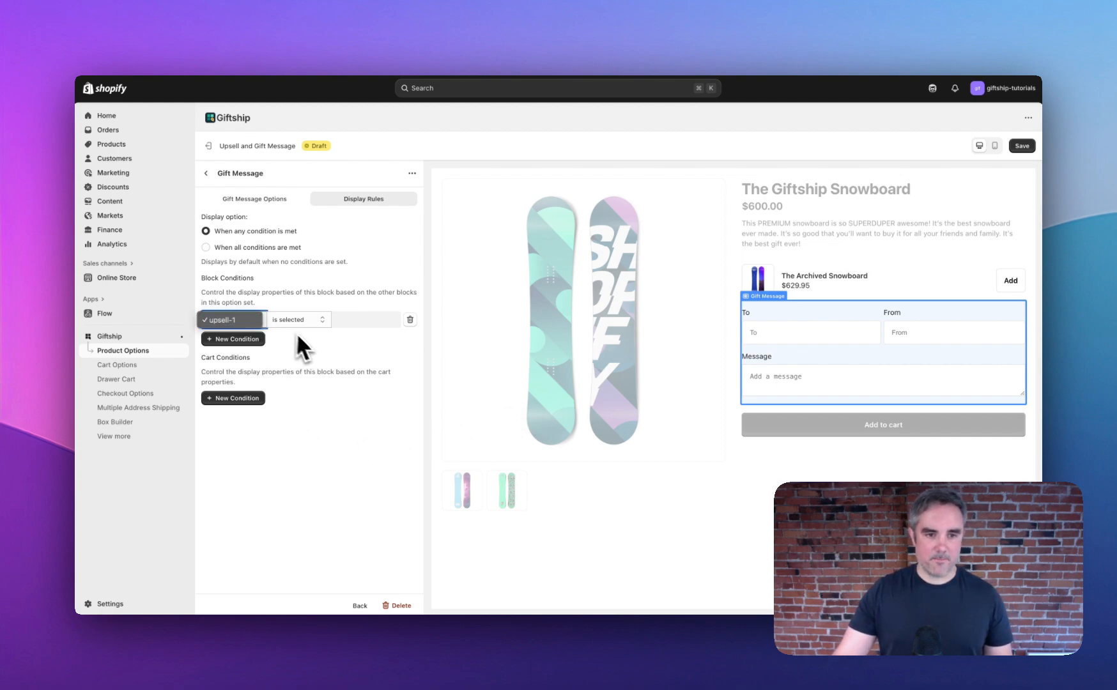
{"action": "left_click", "coordinate": [300, 338]}
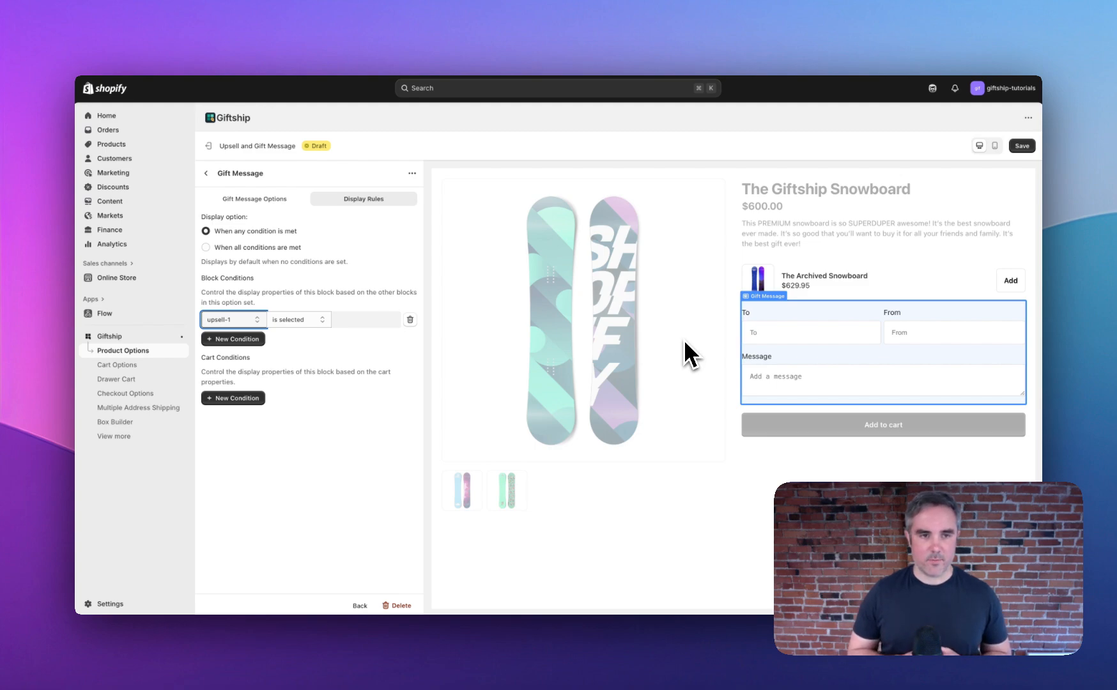
Save the Upsell and Gift Message option set and return to the option set list.
{"action": "left_click", "coordinate": [256, 200]}
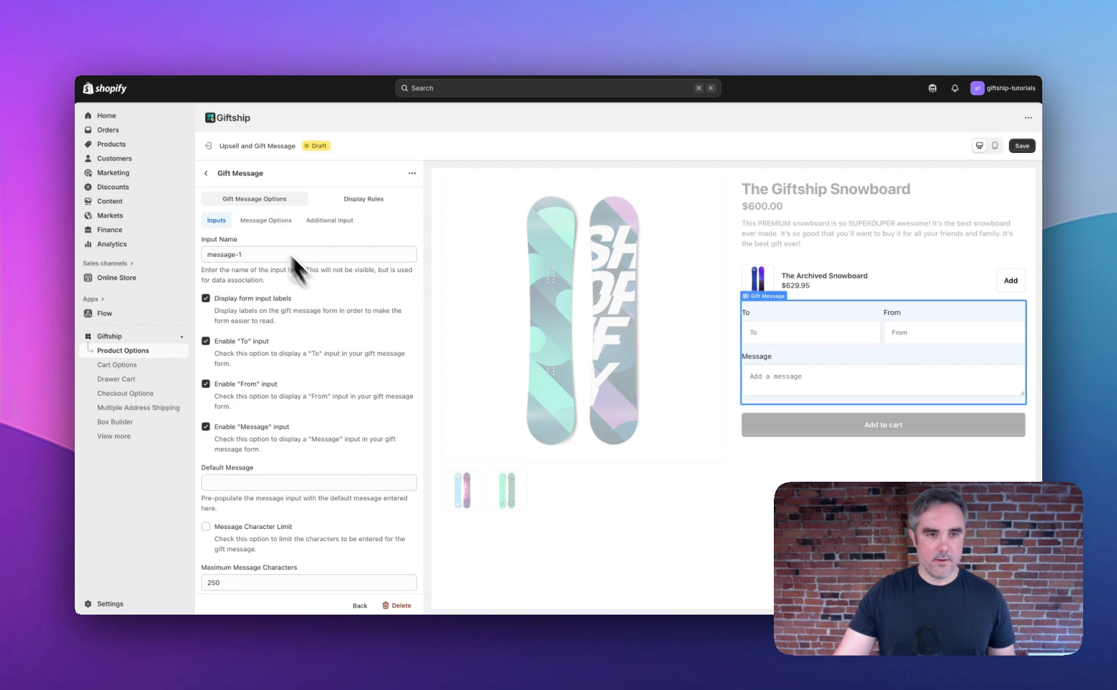
{"action": "left_click", "coordinate": [206, 174]}
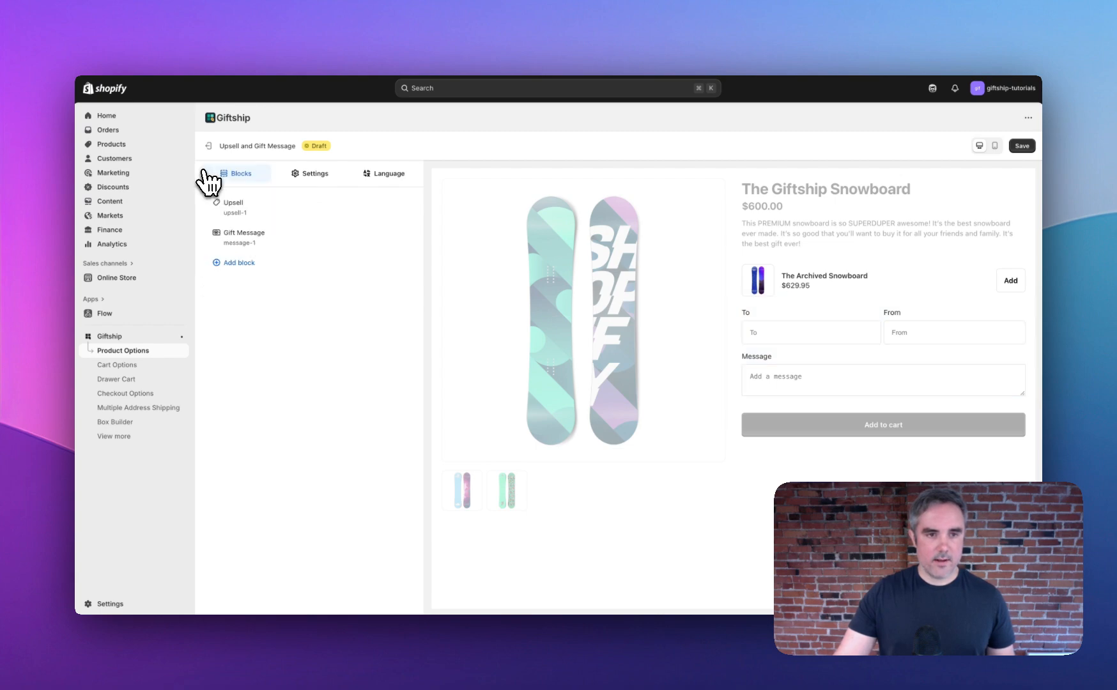
{"action": "left_click", "coordinate": [1021, 146]}
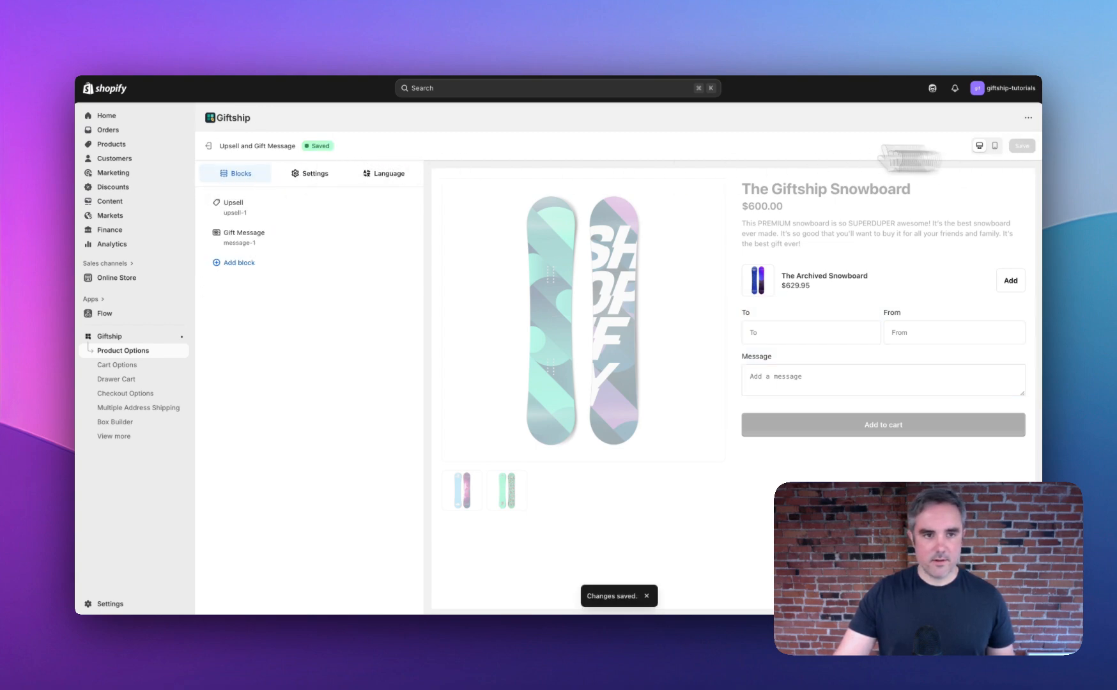
{"action": "left_click", "coordinate": [209, 146]}
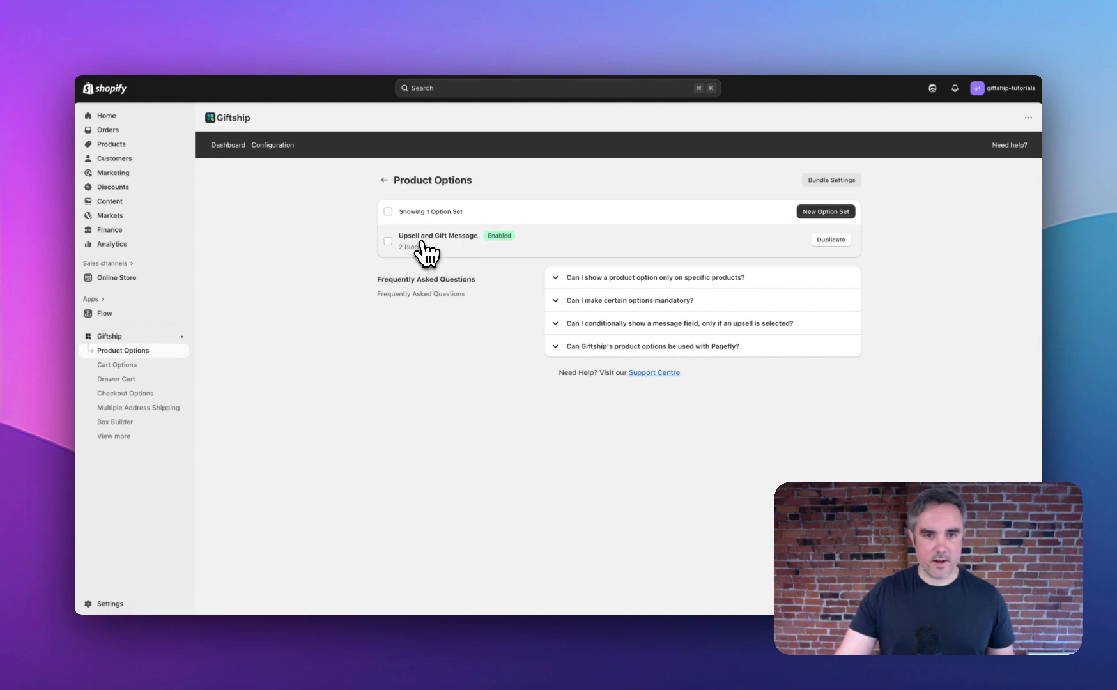
Reopen the Upsell and Gift Message option set to review its blocks, and return to the Giftship dashboard.
{"action": "left_click", "coordinate": [571, 245]}
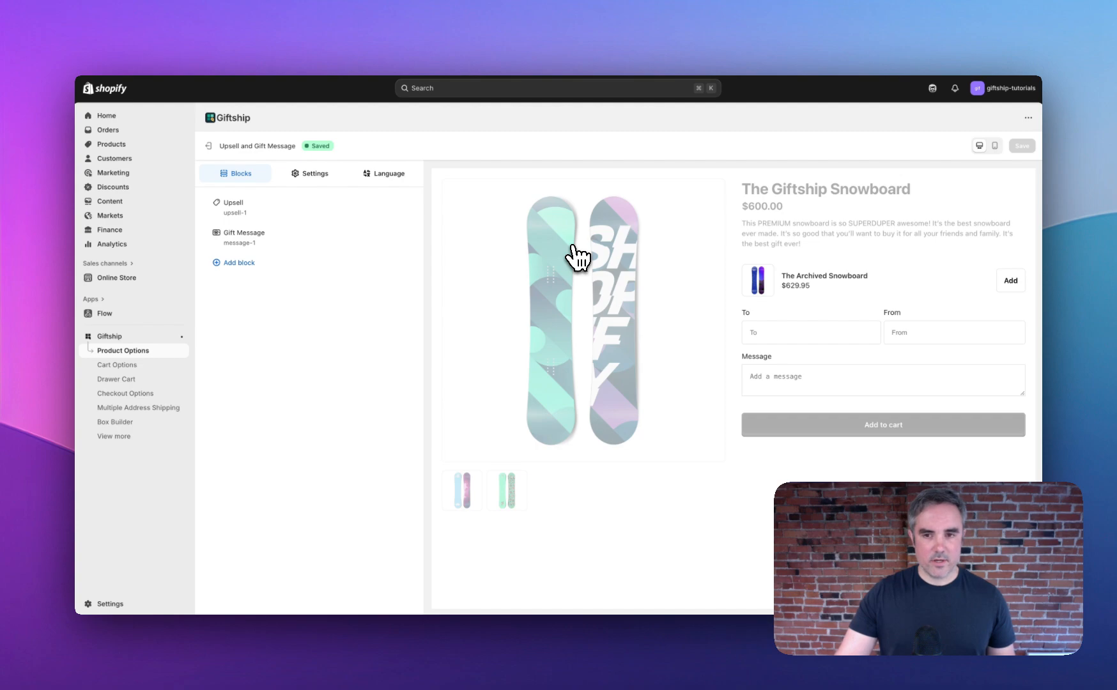
{"action": "left_click", "coordinate": [806, 296]}
{"action": "left_click", "coordinate": [817, 345]}
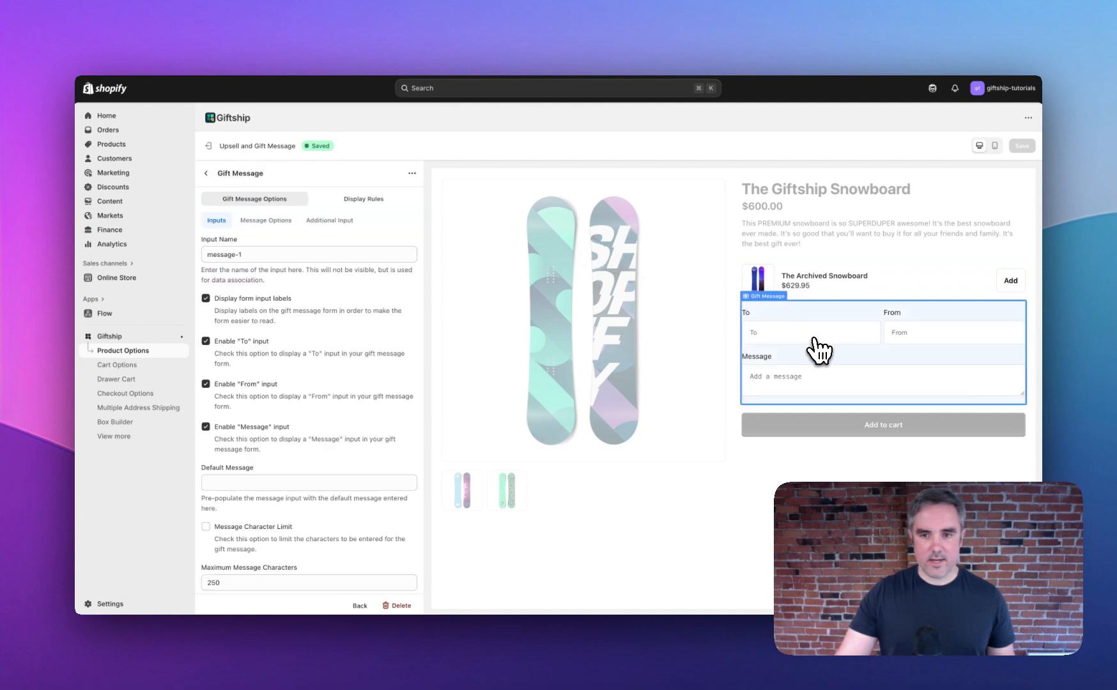
{"action": "left_click", "coordinate": [206, 174]}
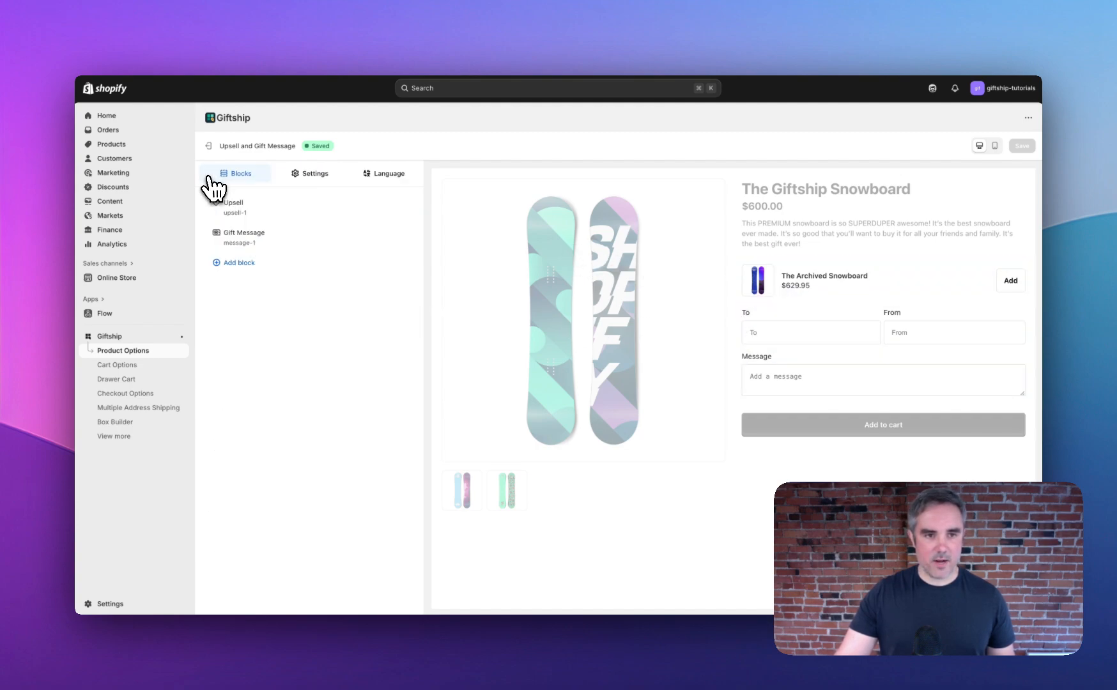
{"action": "left_click", "coordinate": [237, 263]}
{"action": "left_click", "coordinate": [329, 322]}
{"action": "left_click", "coordinate": [208, 146]}
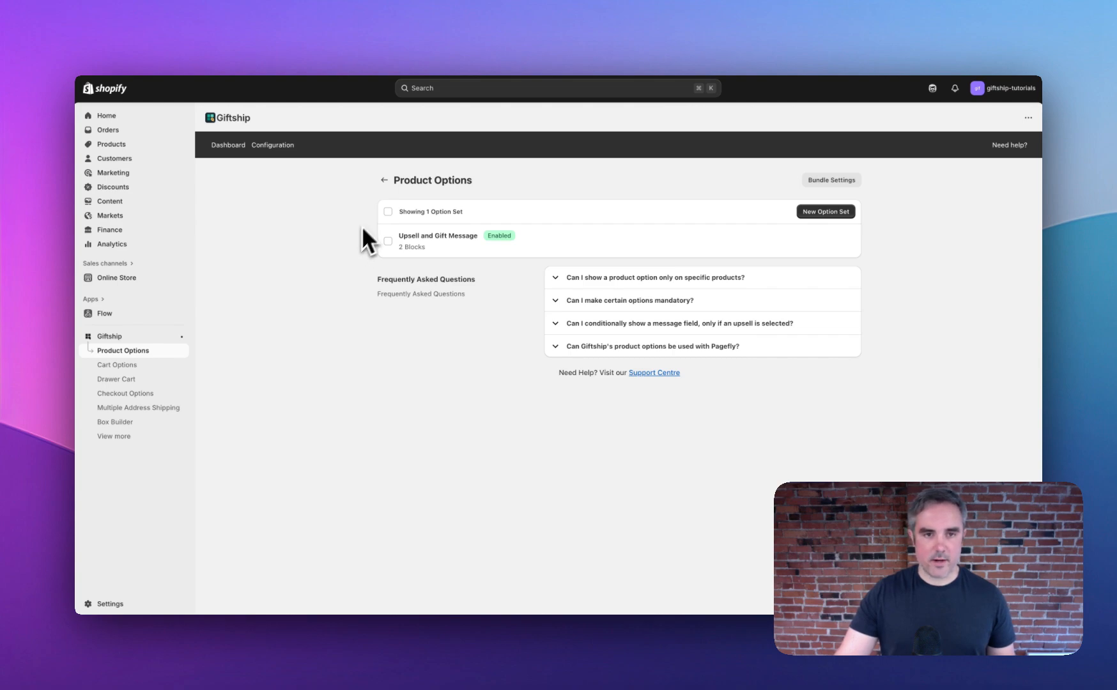
{"action": "left_click", "coordinate": [384, 180]}
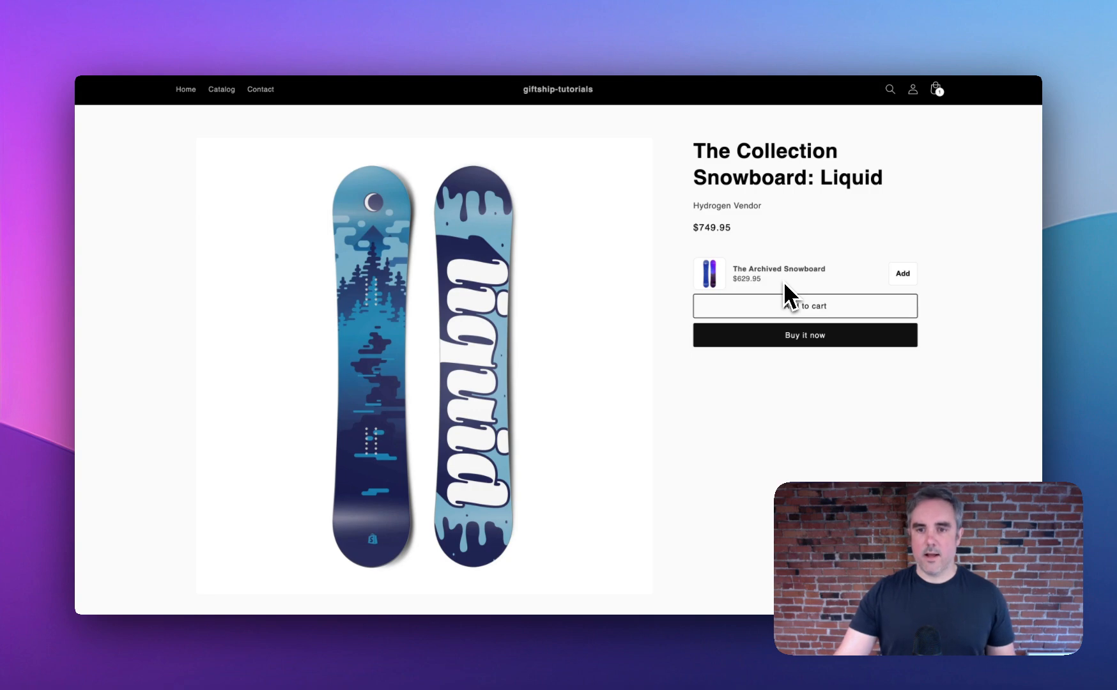
On the storefront, add The Collection Snowboard: Liquid to the cart with The Archived Snowboard upsell and "test" as To, From and Message.
{"action": "left_click", "coordinate": [906, 275]}
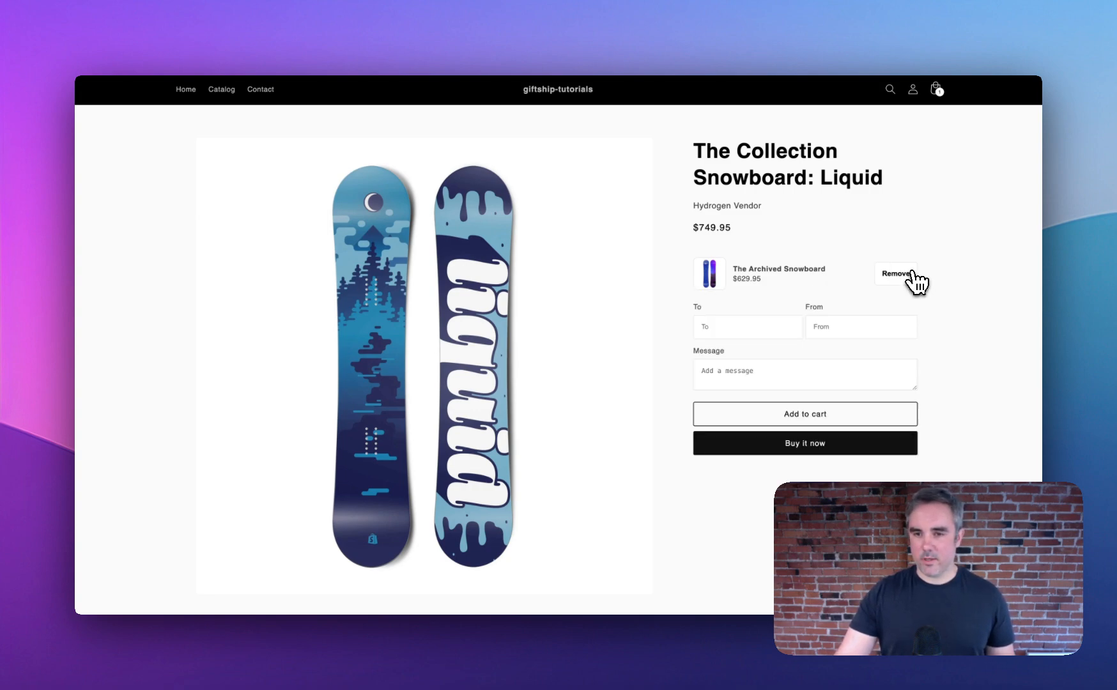
{"action": "left_click", "coordinate": [763, 326]}
{"action": "type", "text": "test"}
{"action": "left_click", "coordinate": [820, 326]}
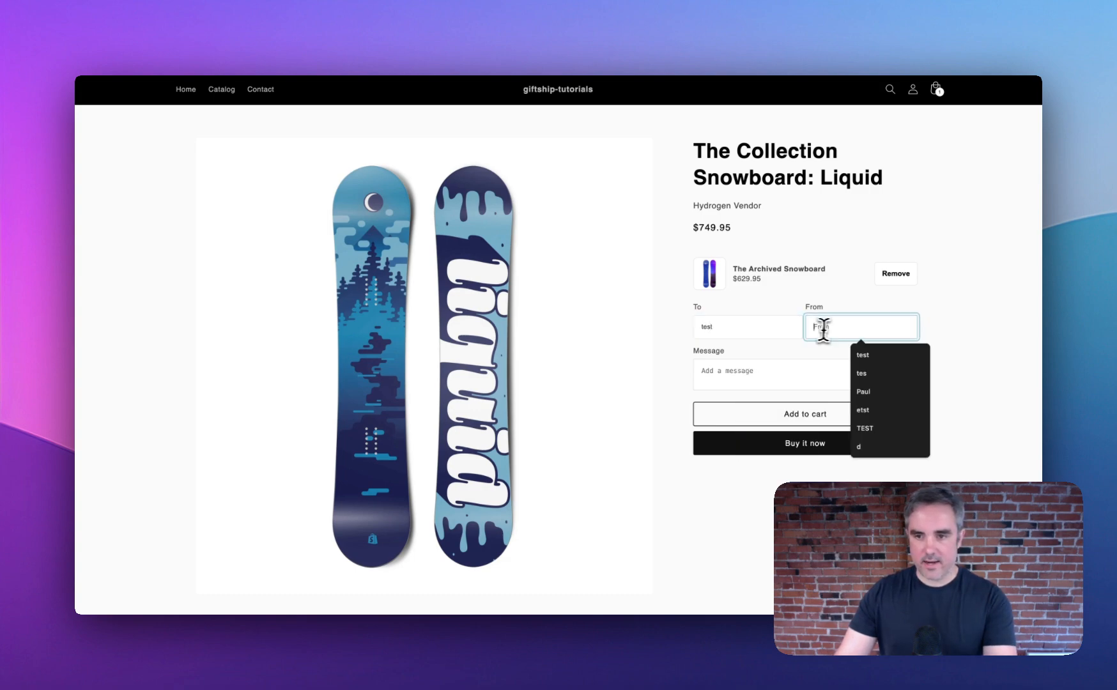
{"action": "type", "text": "test"}
{"action": "left_click", "coordinate": [792, 366]}
{"action": "type", "text": "test"}
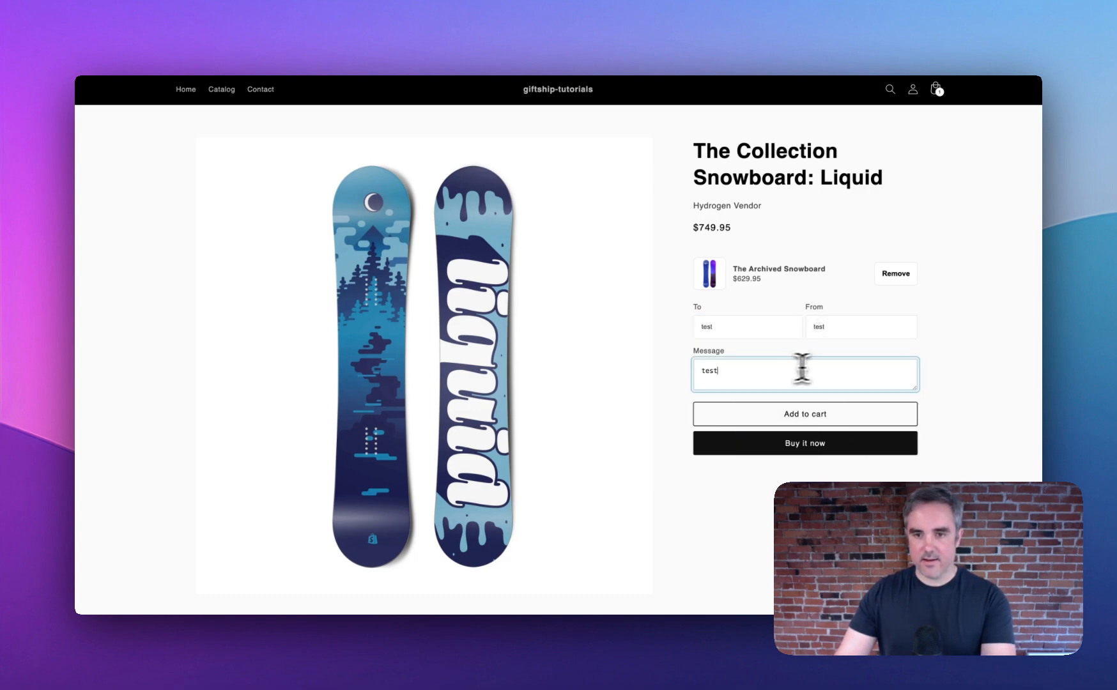
{"action": "left_click", "coordinate": [849, 422]}
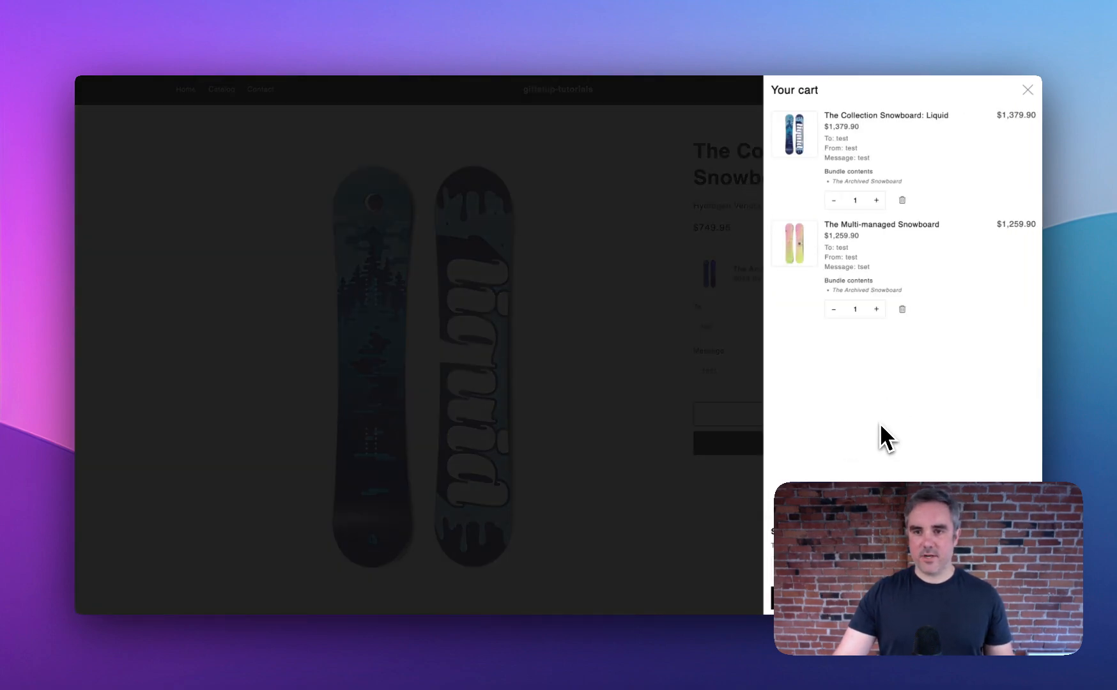
Remove The Multi-managed Snowboard from the cart and switch back to the Giftship dashboard in the Shopify admin.
{"action": "left_click", "coordinate": [902, 309]}
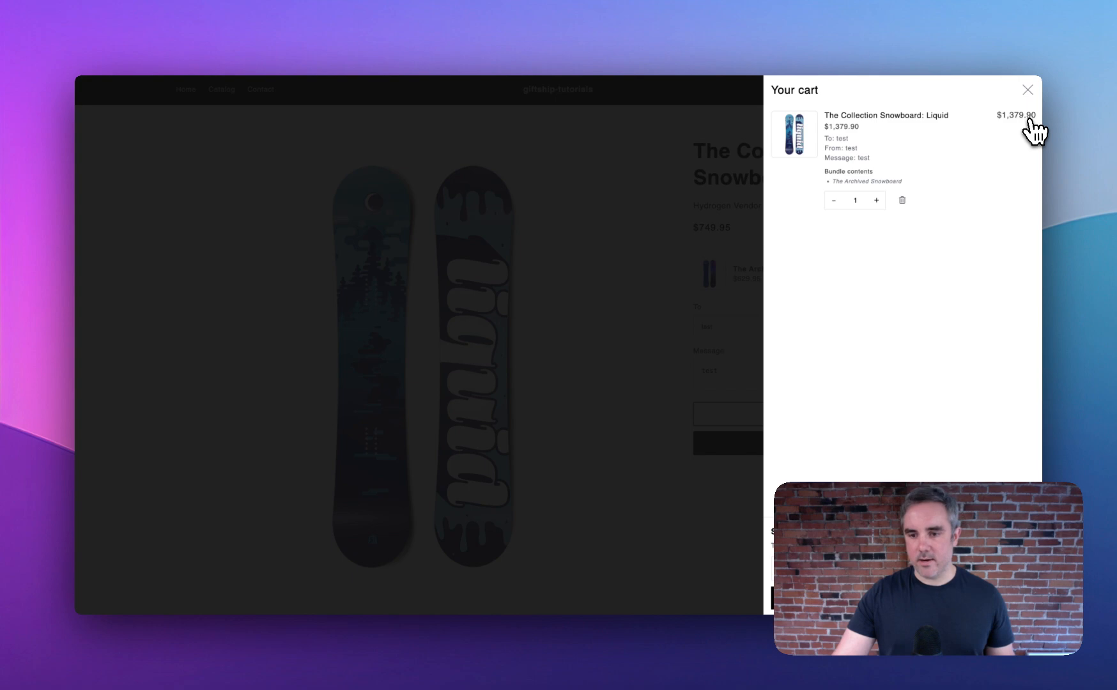
{"action": "left_click", "coordinate": [306, 26]}
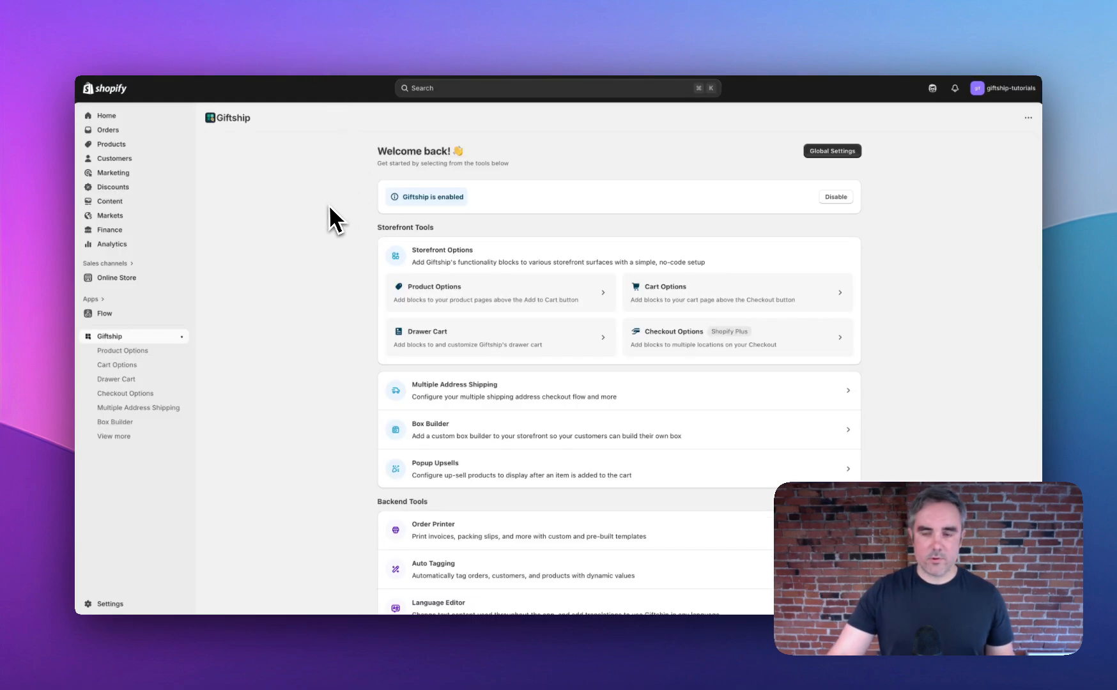